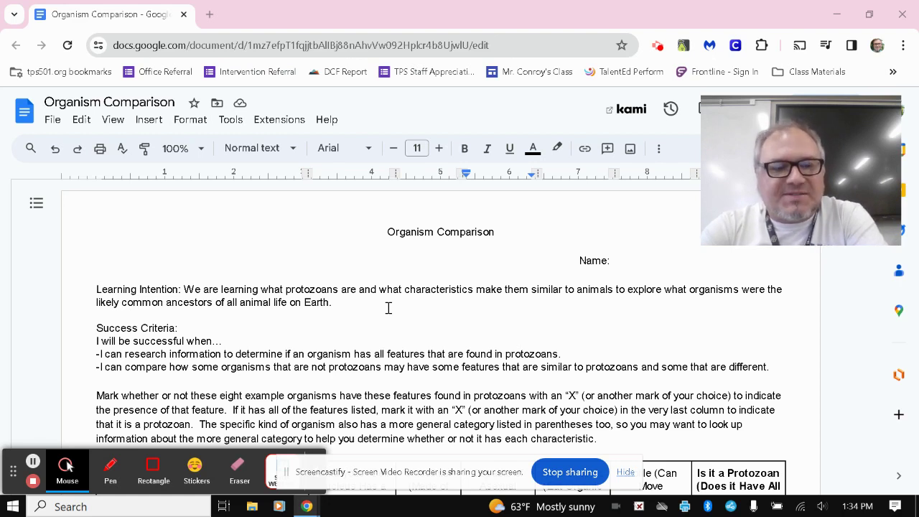
Read through the worksheet's learning intention, success criteria, instructions and all eight organism rows, from Zooflagellate to Plasmodium
{"action": "scroll", "coordinate": [385, 308], "scroll_direction": "down", "scroll_amount": 1}
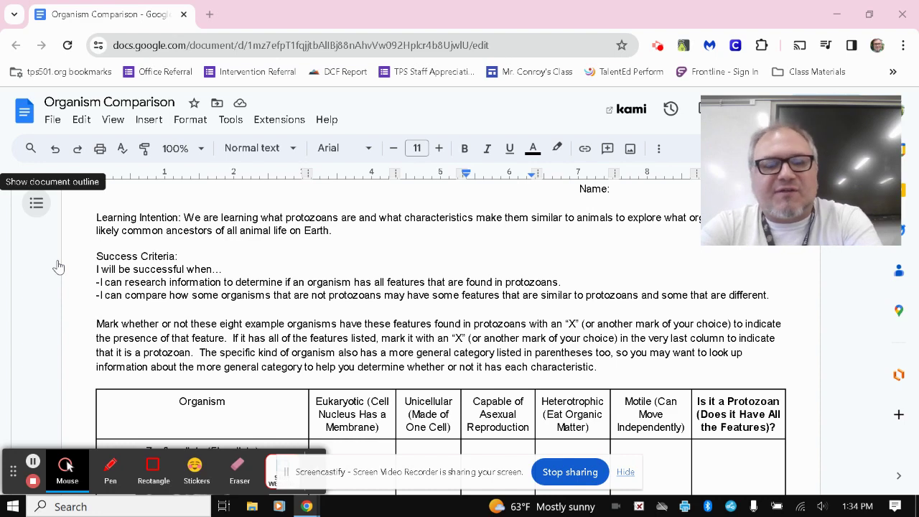
{"action": "scroll", "coordinate": [273, 238], "scroll_direction": "down", "scroll_amount": 2}
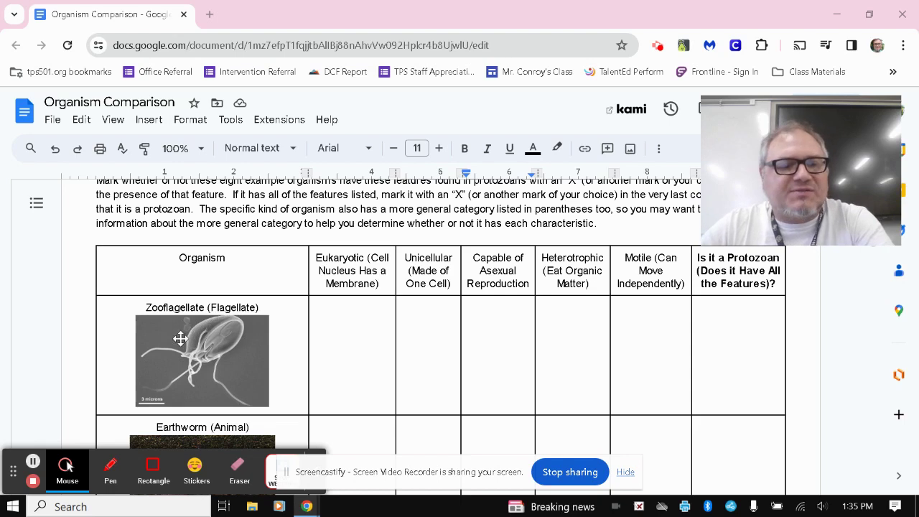
{"action": "scroll", "coordinate": [183, 336], "scroll_direction": "down", "scroll_amount": 2}
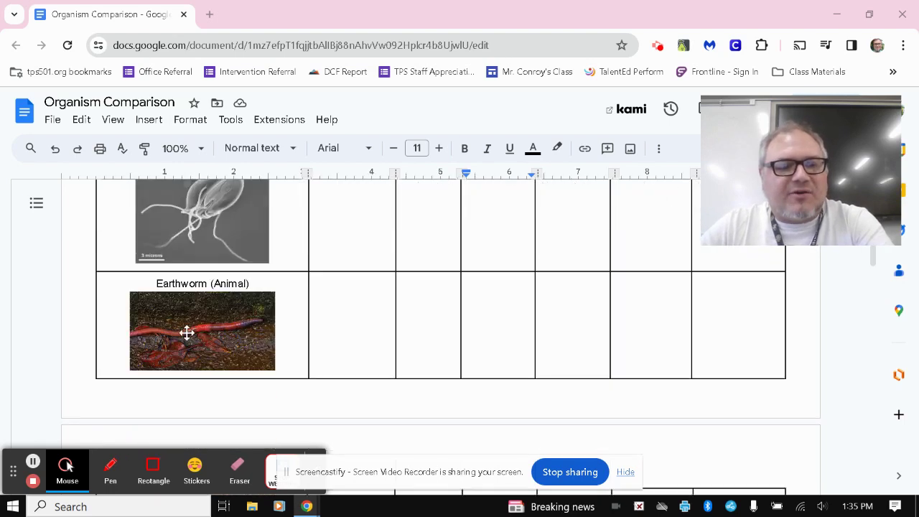
{"action": "scroll", "coordinate": [233, 301], "scroll_direction": "up", "scroll_amount": 6}
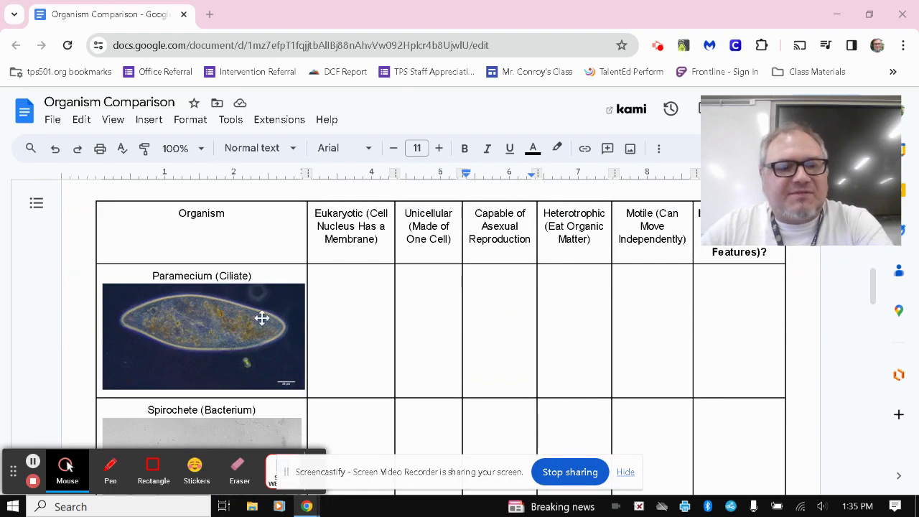
{"action": "scroll", "coordinate": [262, 318], "scroll_direction": "down", "scroll_amount": 2}
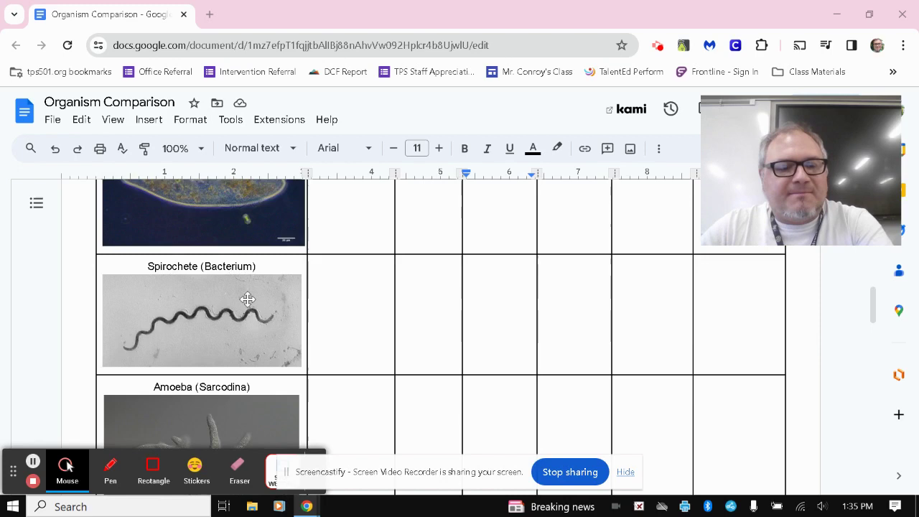
{"action": "scroll", "coordinate": [248, 299], "scroll_direction": "down", "scroll_amount": 2}
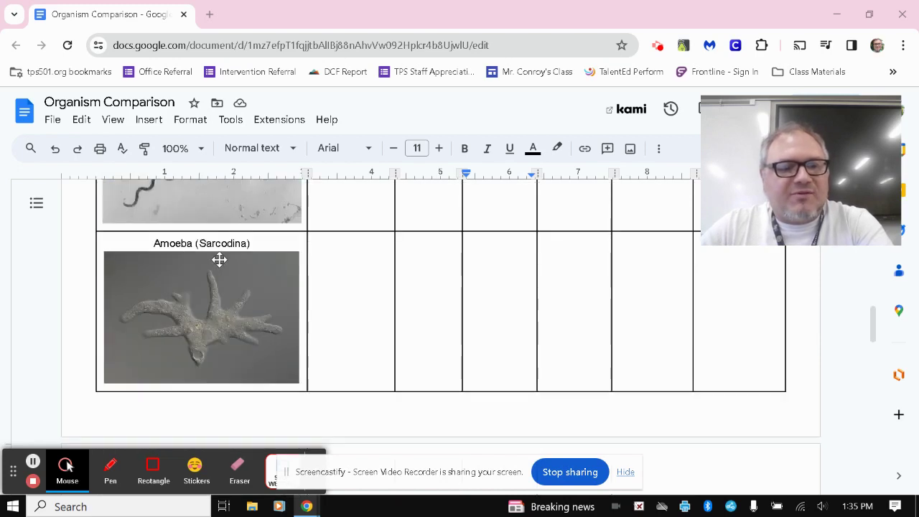
{"action": "scroll", "coordinate": [220, 278], "scroll_direction": "down", "scroll_amount": 3}
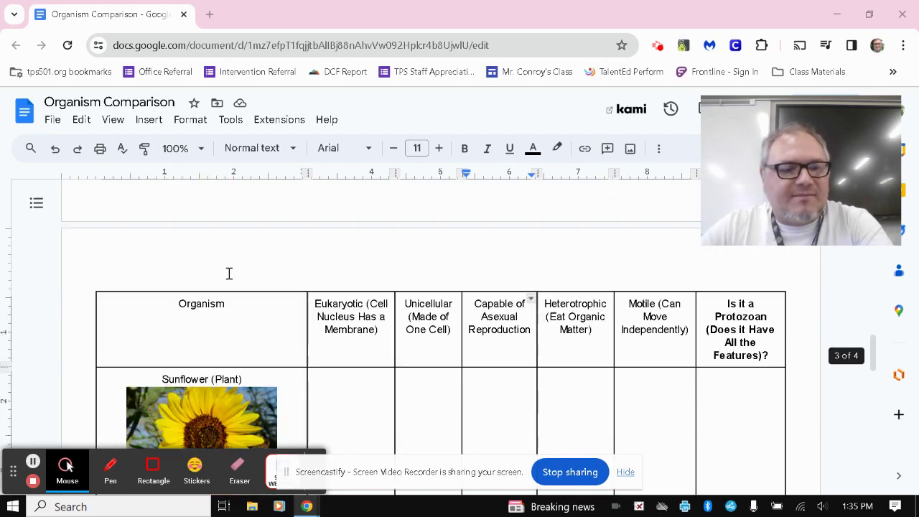
{"action": "scroll", "coordinate": [229, 273], "scroll_direction": "down", "scroll_amount": 2}
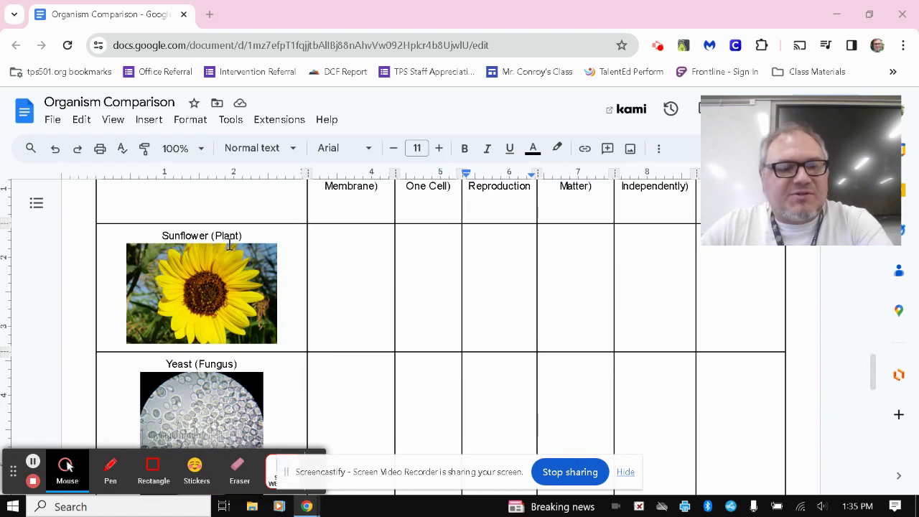
{"action": "scroll", "coordinate": [229, 242], "scroll_direction": "down", "scroll_amount": 2}
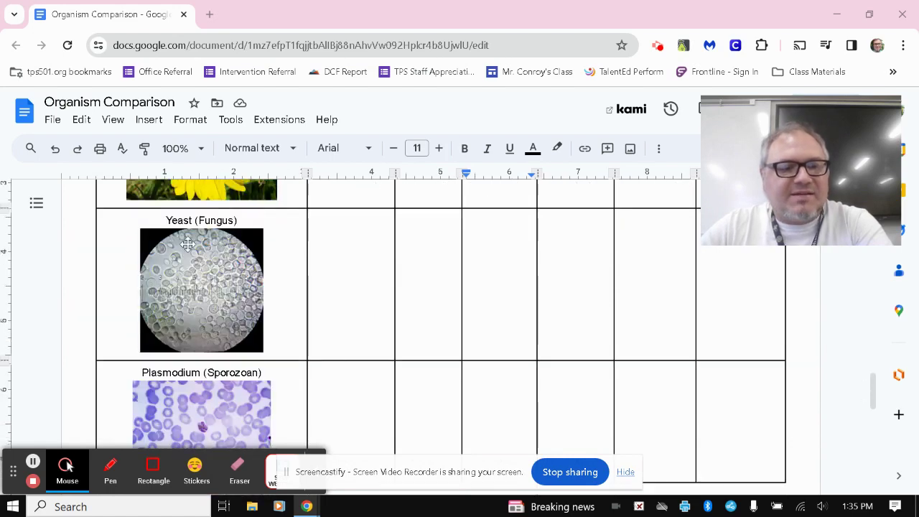
{"action": "scroll", "coordinate": [213, 234], "scroll_direction": "down", "scroll_amount": 2}
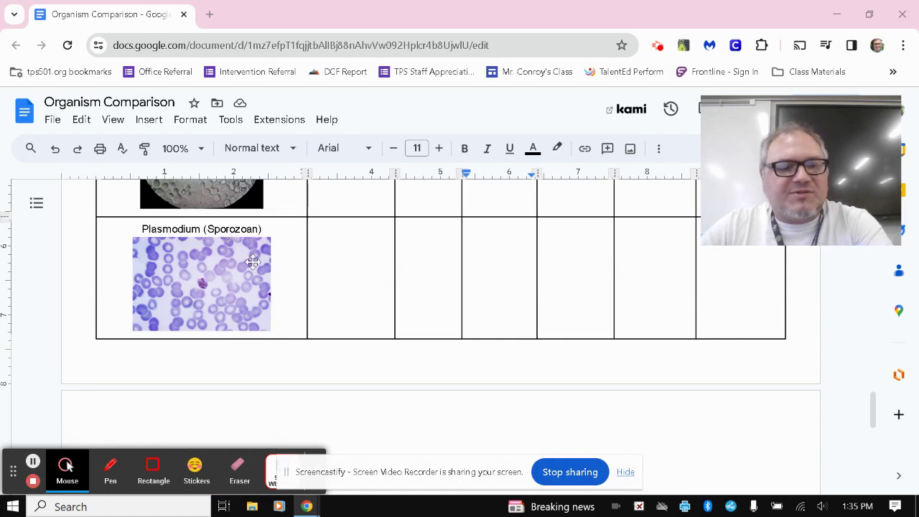
Return to the first comparison table and review its marking instructions and feature column headings
{"action": "scroll", "coordinate": [269, 260], "scroll_direction": "up", "scroll_amount": 15}
{"action": "scroll", "coordinate": [270, 260], "scroll_direction": "down", "scroll_amount": 8}
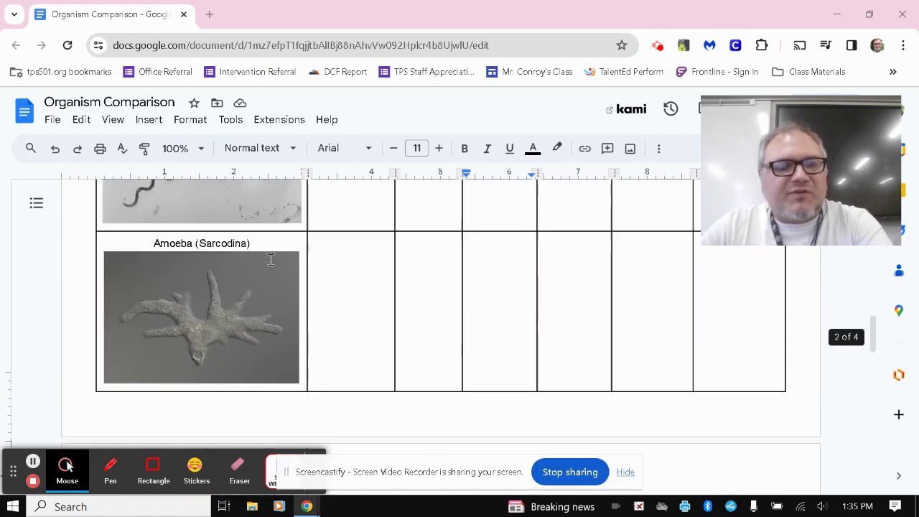
{"action": "scroll", "coordinate": [270, 260], "scroll_direction": "up", "scroll_amount": 2}
{"action": "scroll", "coordinate": [270, 259], "scroll_direction": "up", "scroll_amount": 10}
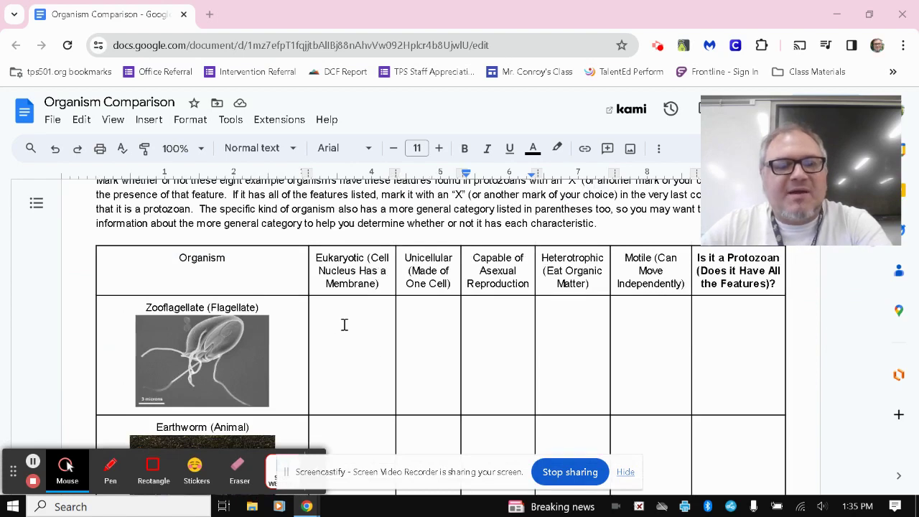
{"action": "scroll", "coordinate": [669, 330], "scroll_direction": "up", "scroll_amount": 2}
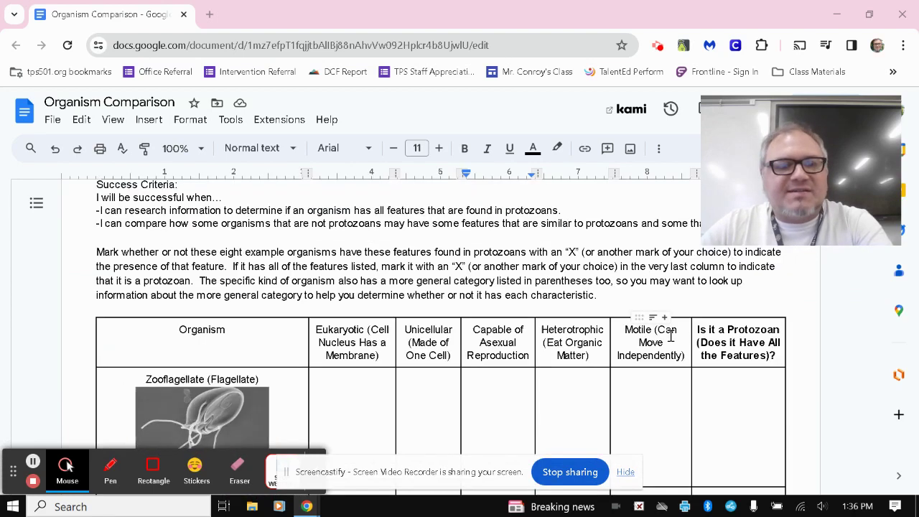
{"action": "scroll", "coordinate": [668, 331], "scroll_direction": "down", "scroll_amount": 2}
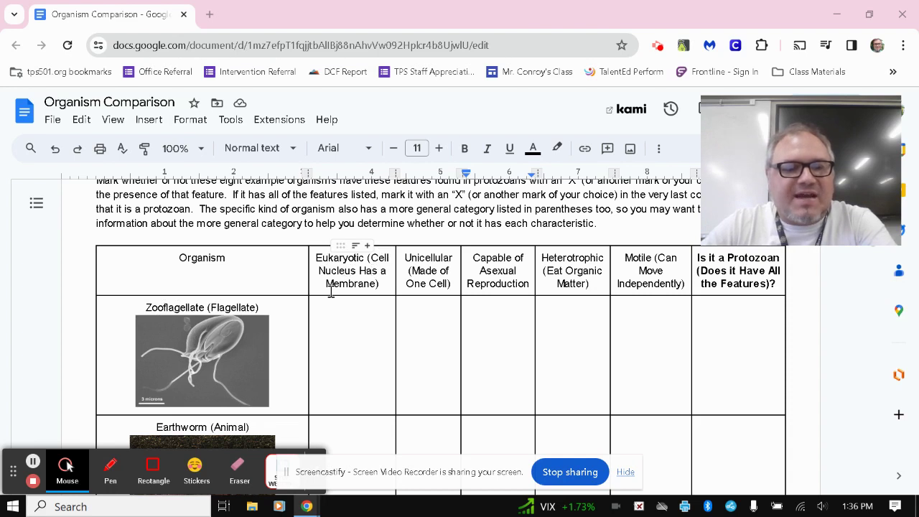
Open a new browser tab for research and copy the word "Zooflagellate" from the first organism row of the worksheet
{"action": "left_click", "coordinate": [208, 16]}
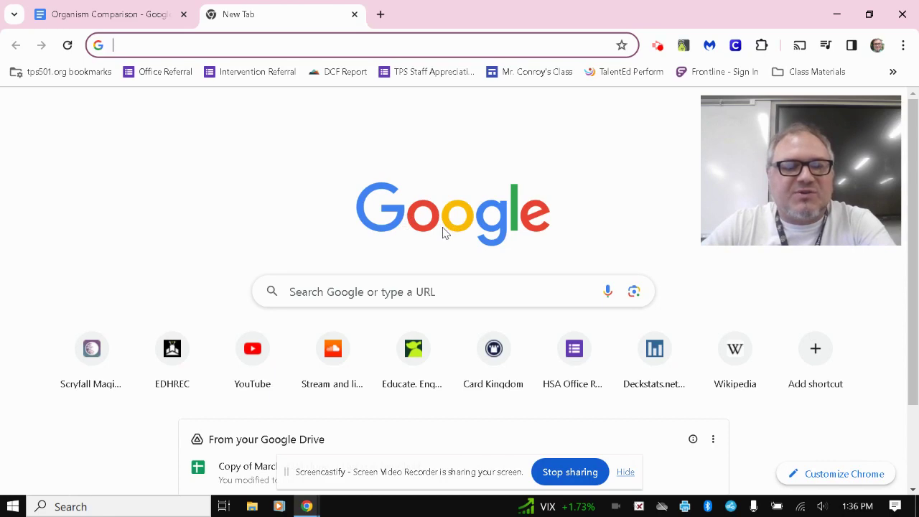
{"action": "left_click", "coordinate": [115, 23]}
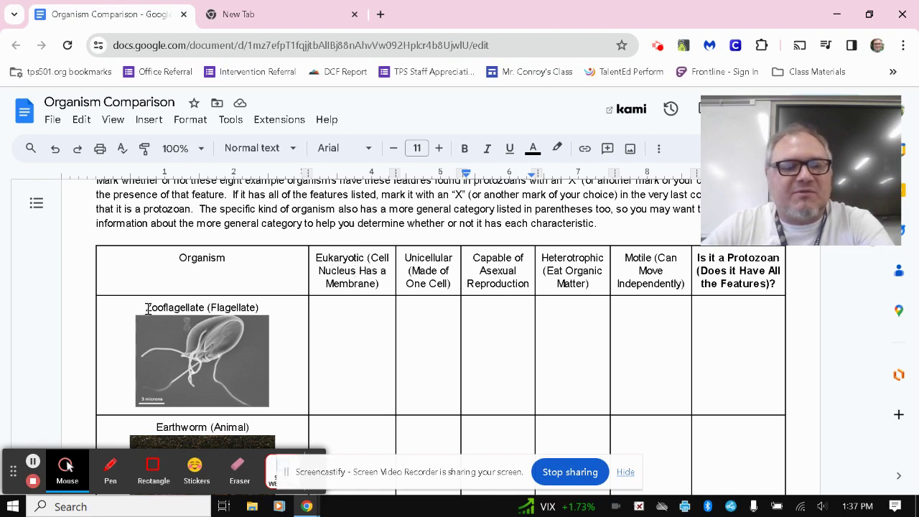
{"action": "left_click_drag", "start_coordinate": [146, 309], "coordinate": [205, 307]}
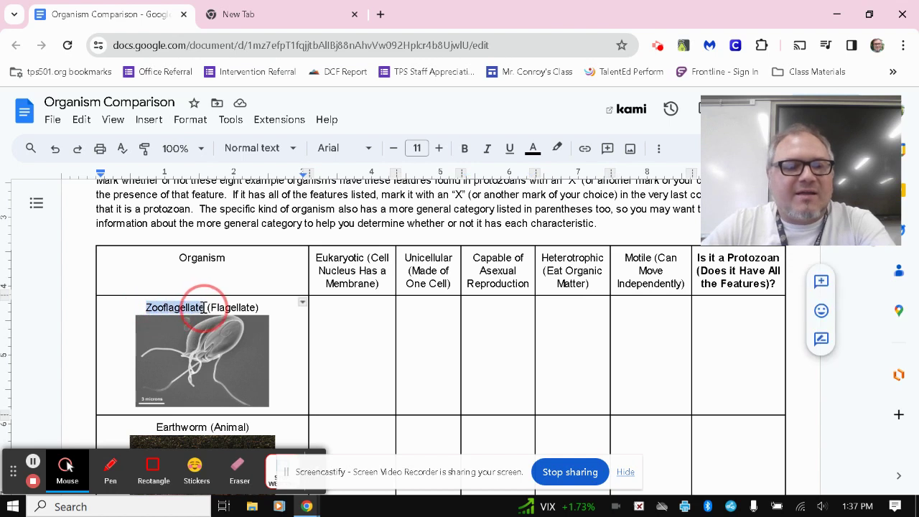
{"action": "right_click", "coordinate": [168, 308]}
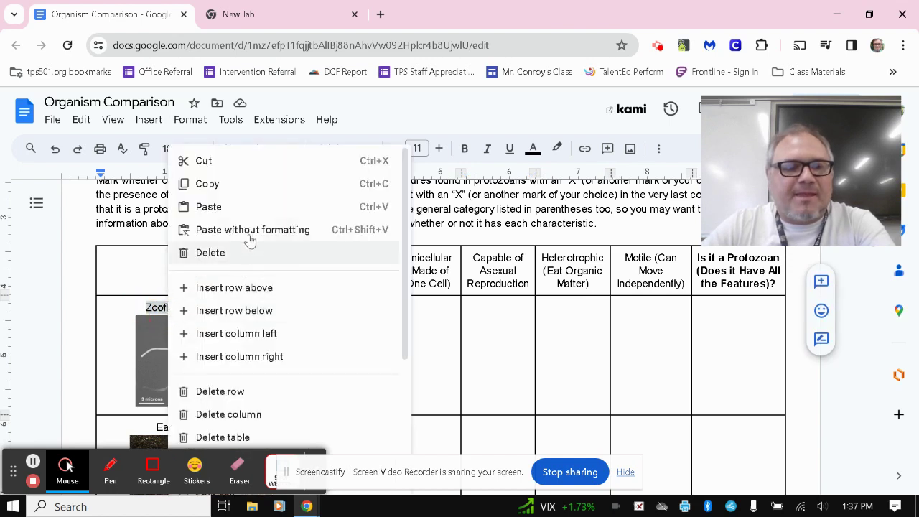
{"action": "left_click", "coordinate": [227, 196]}
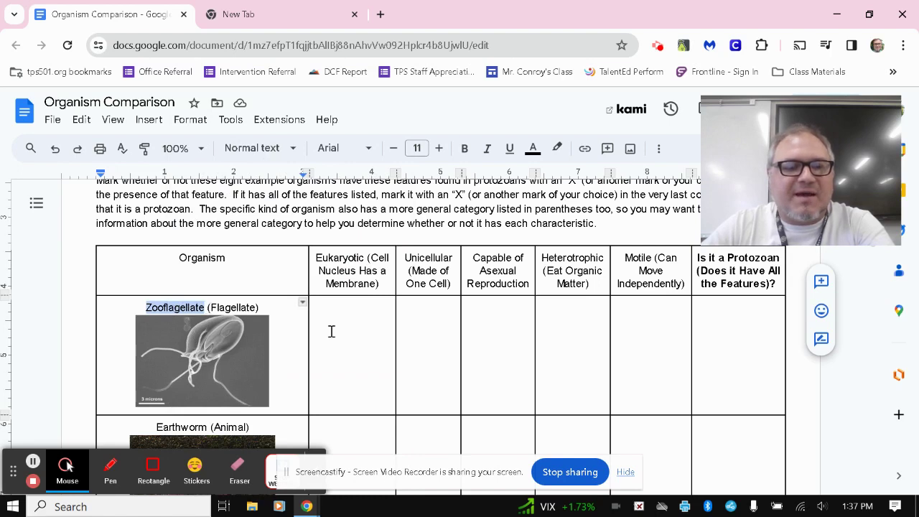
Search Google in the new tab for "is a Zooflagellate eukaryotic", pasting in the copied organism name
{"action": "left_click", "coordinate": [285, 15]}
{"action": "left_click", "coordinate": [283, 46]}
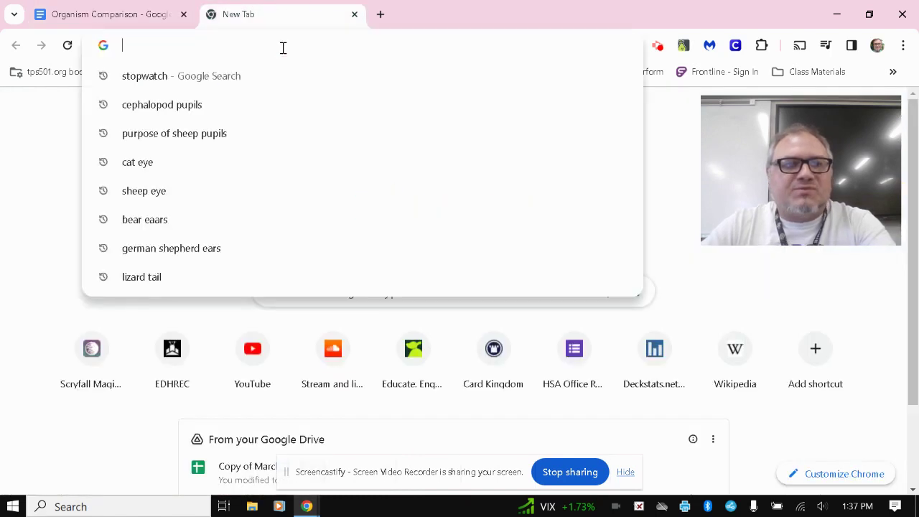
{"action": "type", "text": "is a"}
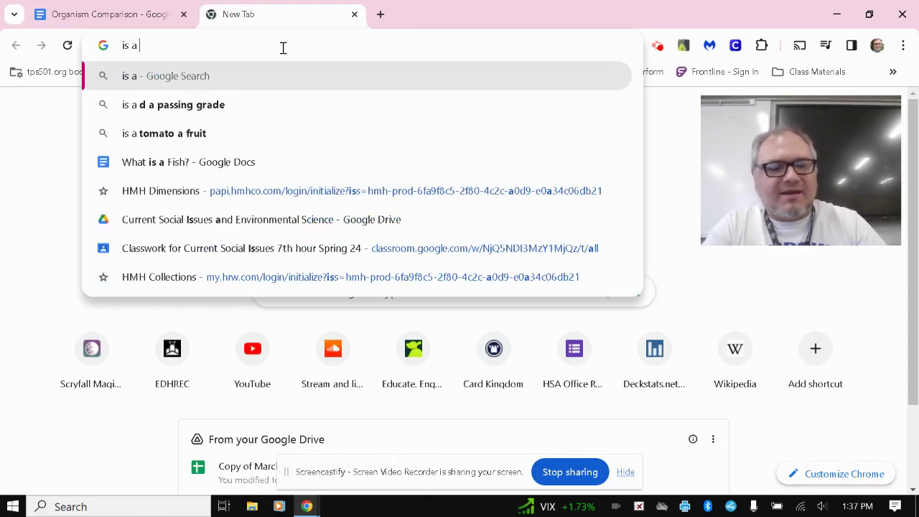
{"action": "key", "text": "ctrl+v"}
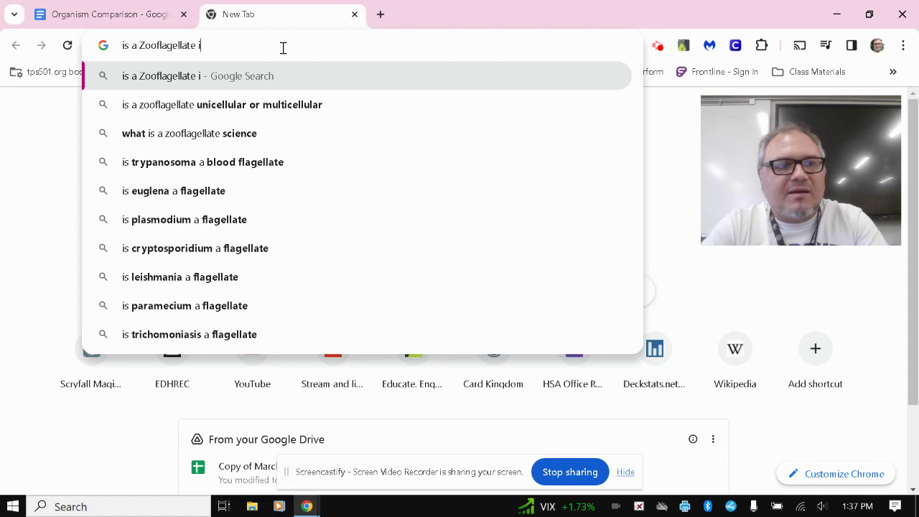
{"action": "type", "text": "euk"}
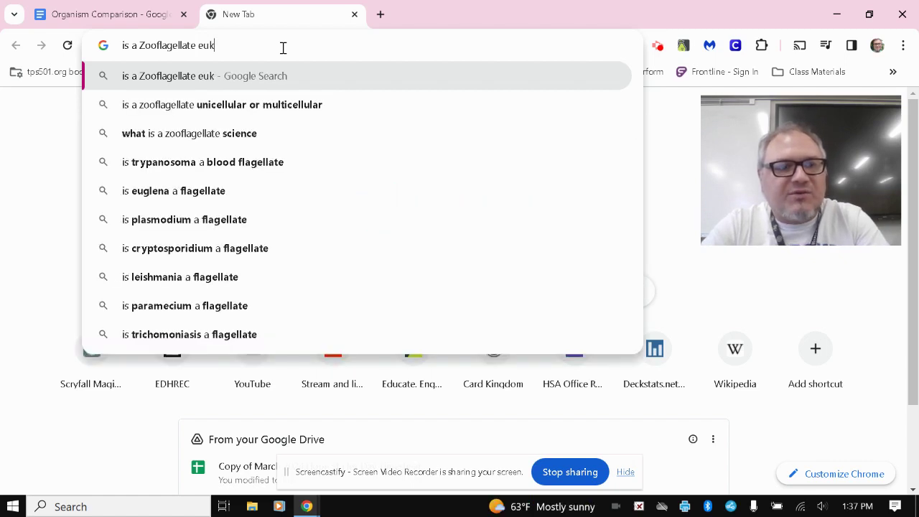
{"action": "type", "text": "aryotic"}
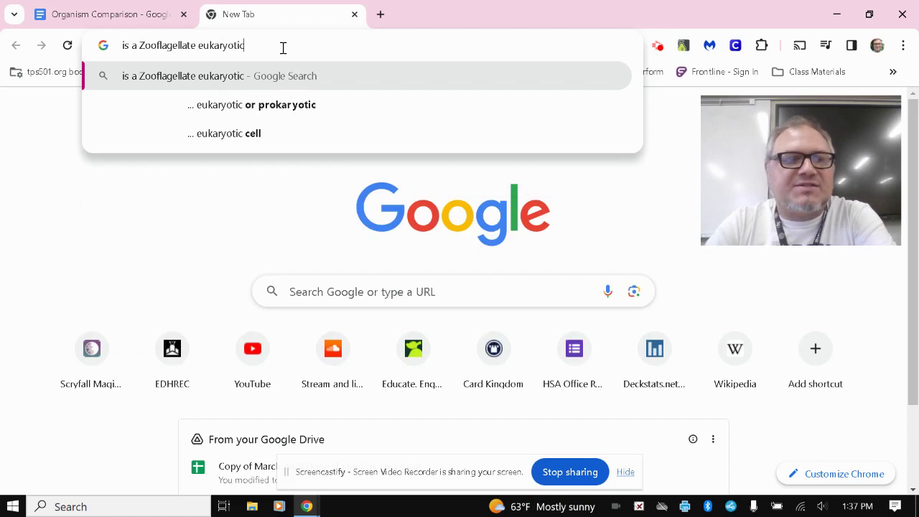
{"action": "key", "text": "Return"}
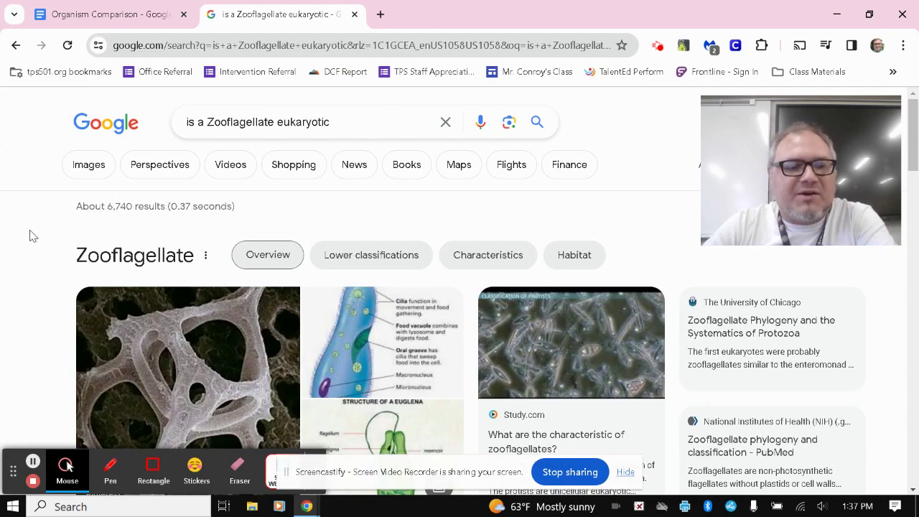
Open the National Institutes of Health result "Zooflagellate phylogeny and classification" and read the abstract for evidence on eukaryotes
{"action": "scroll", "coordinate": [35, 235], "scroll_direction": "down", "scroll_amount": 8}
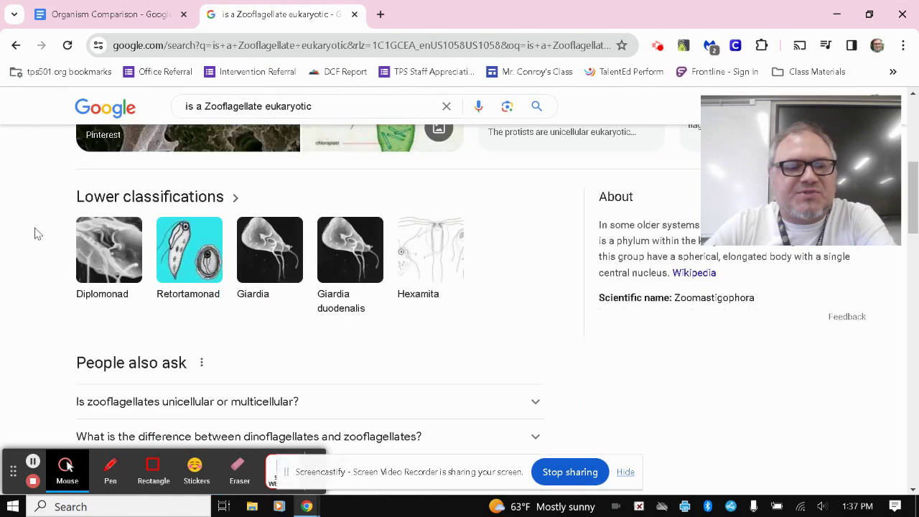
{"action": "scroll", "coordinate": [34, 234], "scroll_direction": "down", "scroll_amount": 2}
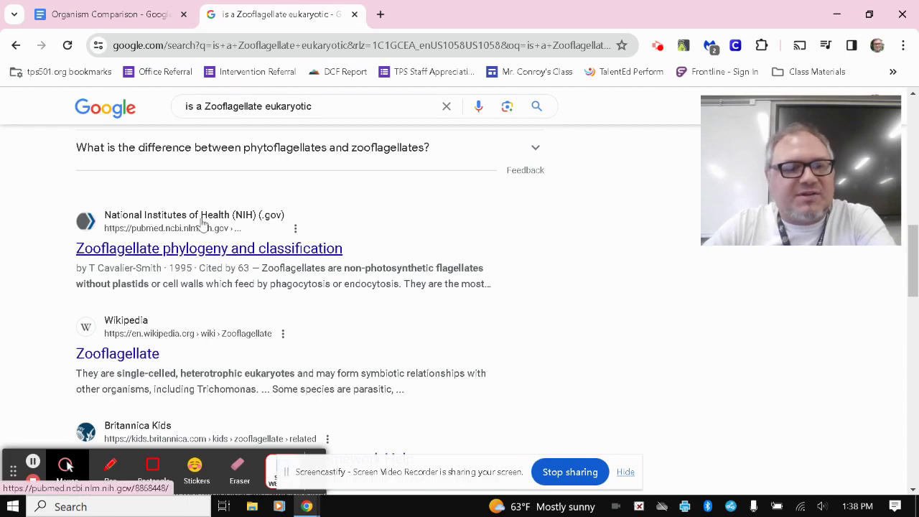
{"action": "left_click", "coordinate": [208, 251]}
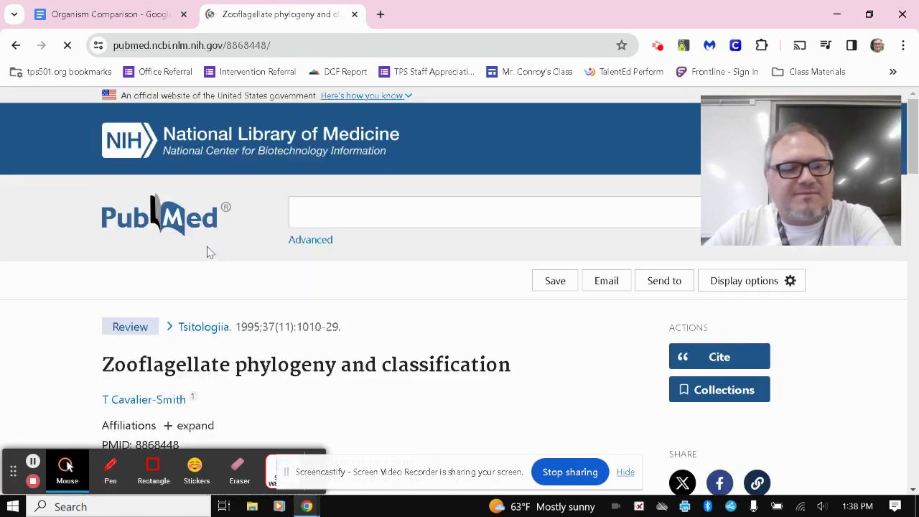
{"action": "scroll", "coordinate": [424, 321], "scroll_direction": "down", "scroll_amount": 2}
{"action": "scroll", "coordinate": [424, 321], "scroll_direction": "down", "scroll_amount": 1}
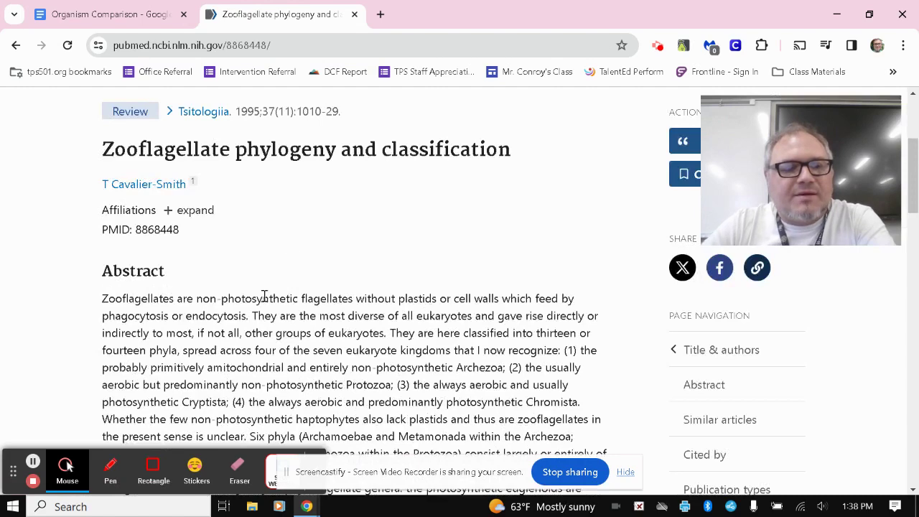
{"action": "scroll", "coordinate": [325, 279], "scroll_direction": "down", "scroll_amount": 1}
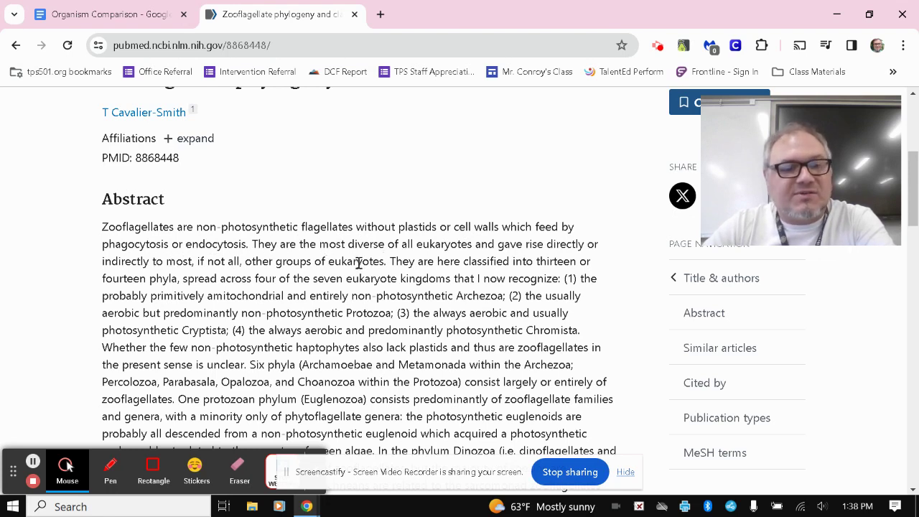
Return to the Organism Comparison document and enter "X" in the Eukaryotic cell of the Zooflagellate row
{"action": "left_click", "coordinate": [126, 16]}
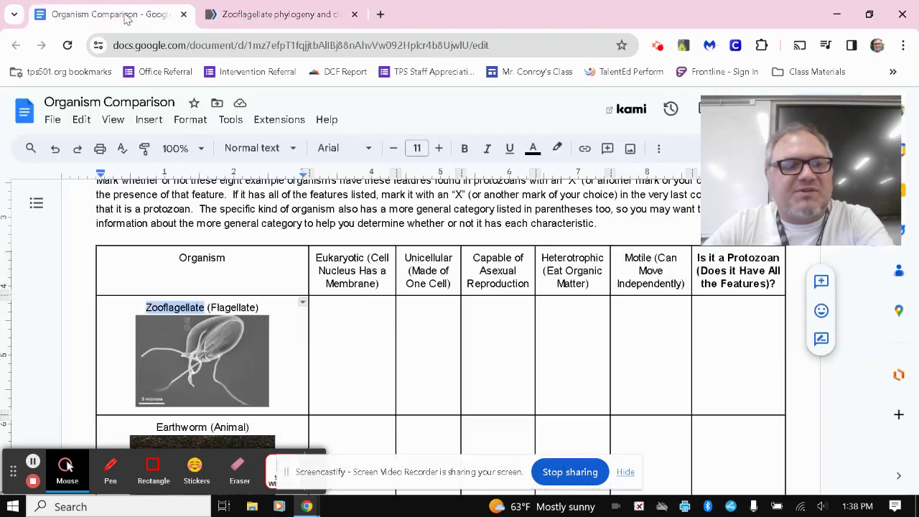
{"action": "left_click", "coordinate": [331, 321]}
{"action": "type", "text": "X"}
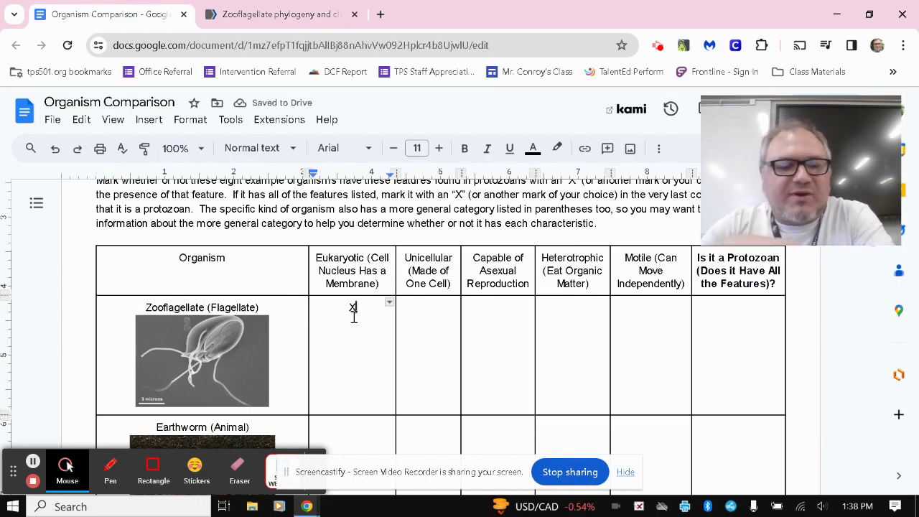
Examine the PubMed abstract for how zooflagellates feed, highlighting the phagocytosis or endocytosis phrase and then "non-photosynthetic"
{"action": "left_click", "coordinate": [252, 9]}
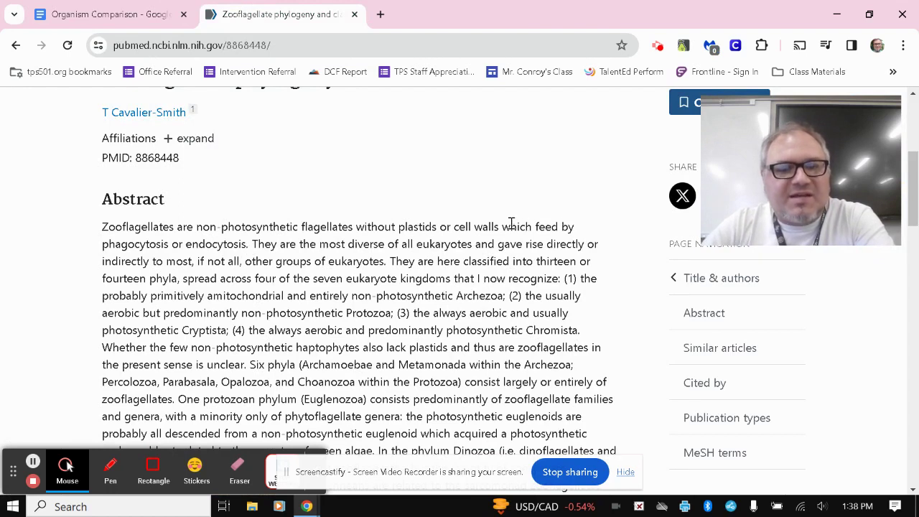
{"action": "left_click_drag", "start_coordinate": [509, 227], "coordinate": [246, 239]}
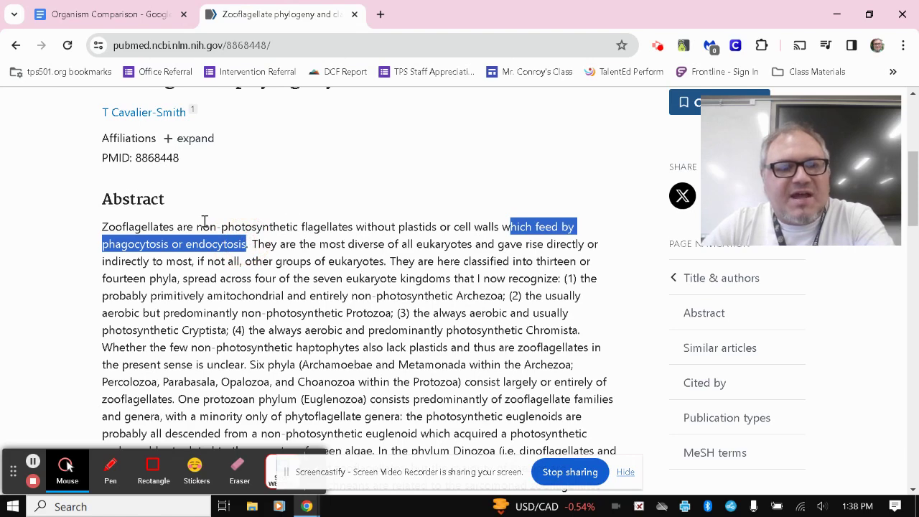
{"action": "left_click_drag", "start_coordinate": [195, 227], "coordinate": [298, 228]}
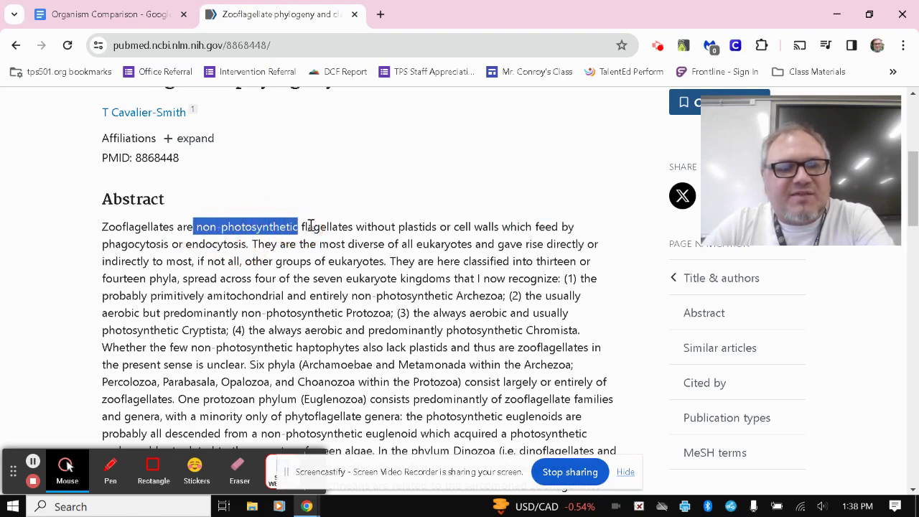
Return to the Organism Comparison document and enter "X" in the Heterotrophic cell of the Zooflagellate row
{"action": "left_click", "coordinate": [366, 214]}
{"action": "left_click", "coordinate": [128, 13]}
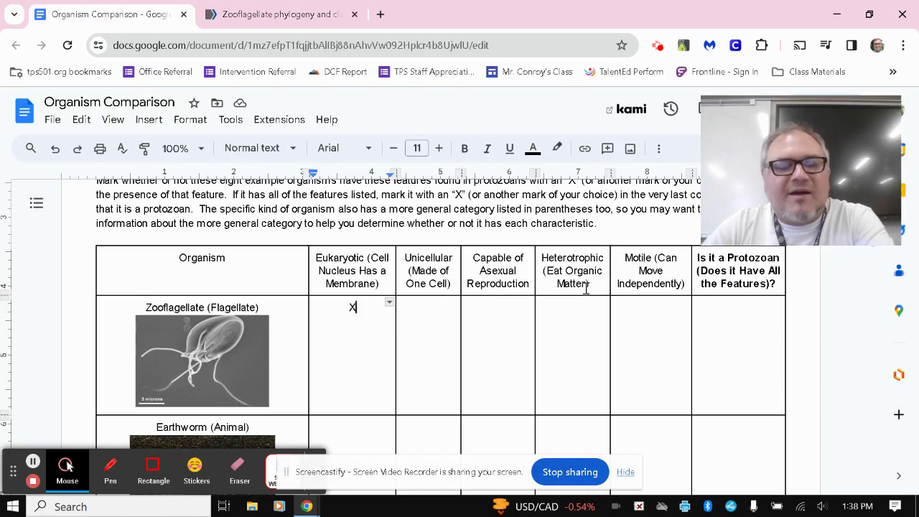
{"action": "left_click", "coordinate": [569, 321]}
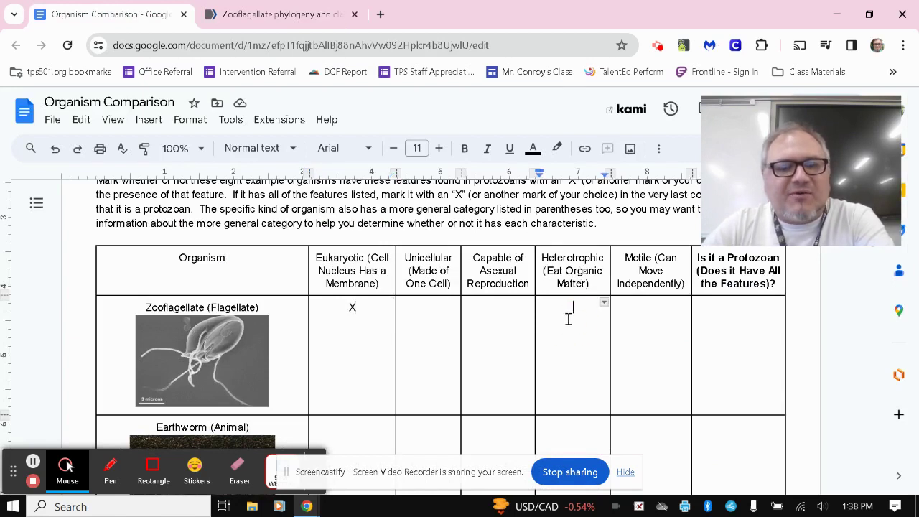
{"action": "type", "text": "X"}
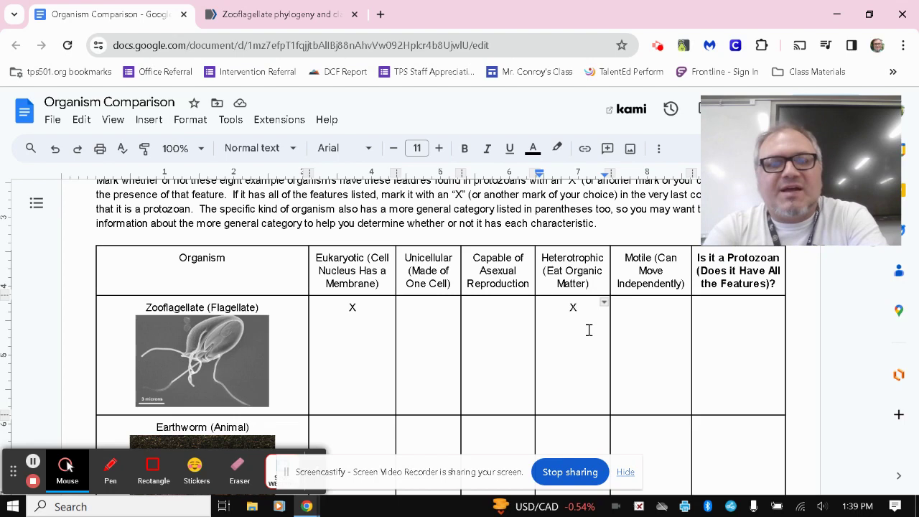
Go to the Wikipedia article on Zooflagellate and read its introduction for whether the organism is made of one cell
{"action": "left_click", "coordinate": [211, 9]}
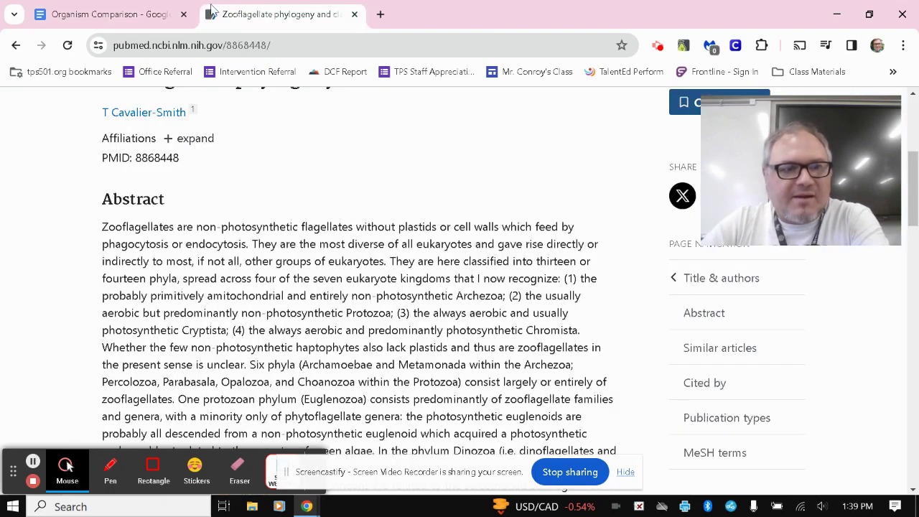
{"action": "left_click", "coordinate": [16, 45]}
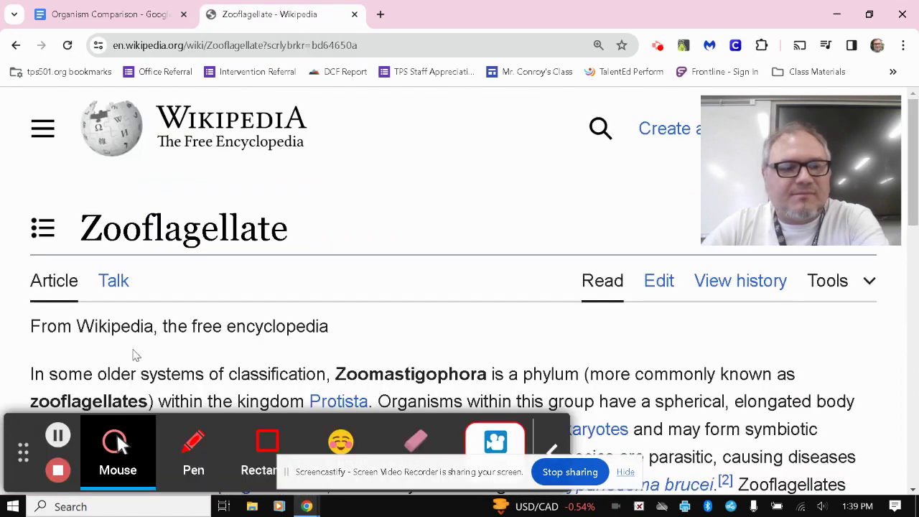
{"action": "scroll", "coordinate": [281, 307], "scroll_direction": "down", "scroll_amount": 1}
{"action": "scroll", "coordinate": [280, 306], "scroll_direction": "down", "scroll_amount": 1}
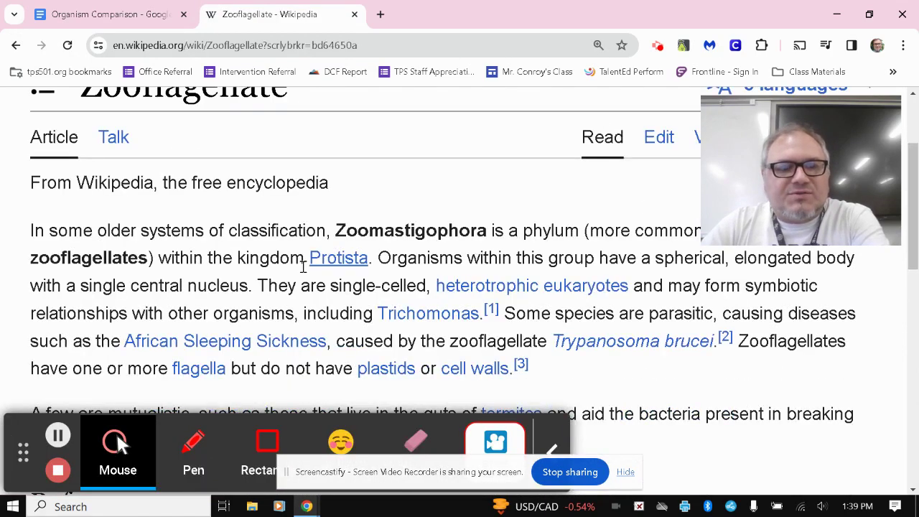
{"action": "scroll", "coordinate": [230, 237], "scroll_direction": "up", "scroll_amount": 1}
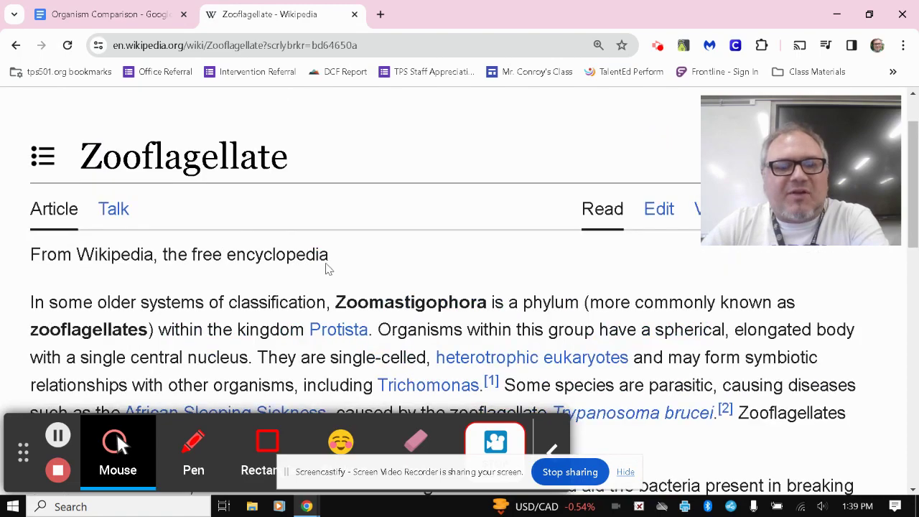
{"action": "scroll", "coordinate": [484, 287], "scroll_direction": "down", "scroll_amount": 8}
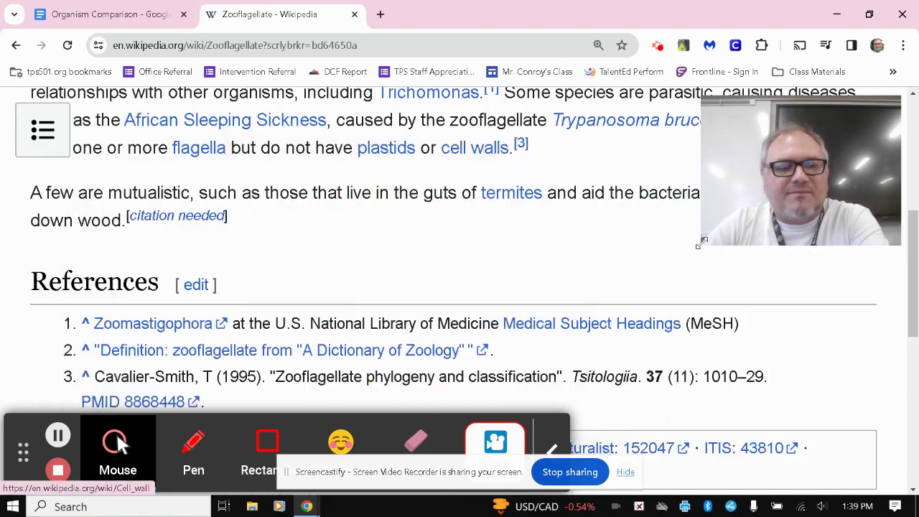
{"action": "scroll", "coordinate": [596, 260], "scroll_direction": "down", "scroll_amount": 3}
{"action": "scroll", "coordinate": [596, 261], "scroll_direction": "up", "scroll_amount": 12}
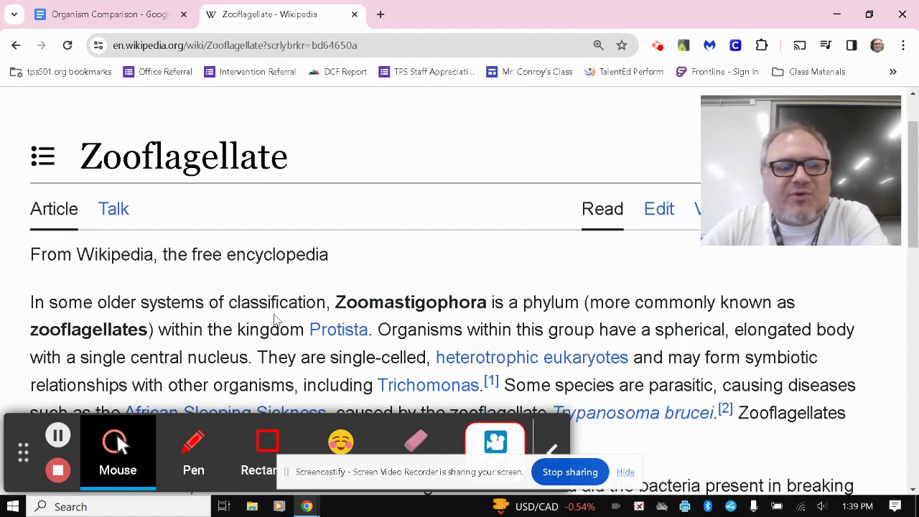
{"action": "scroll", "coordinate": [247, 286], "scroll_direction": "down", "scroll_amount": 1}
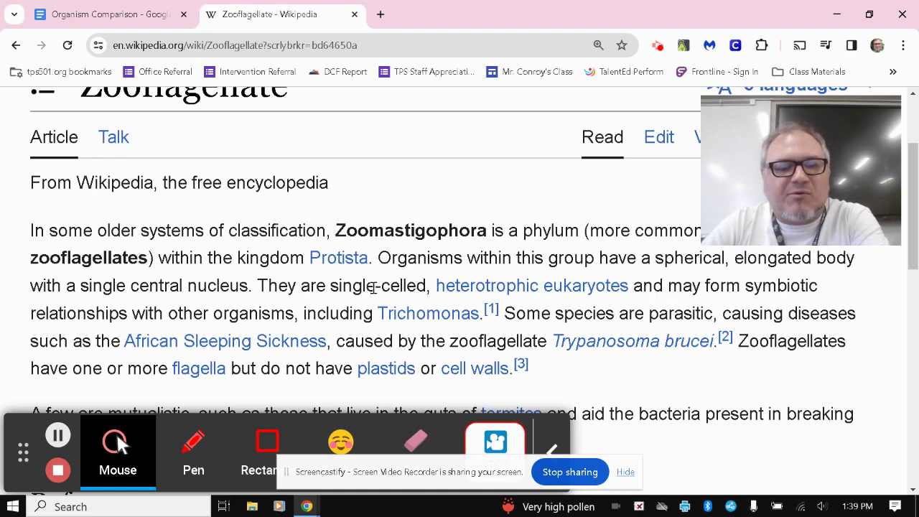
Return to the Organism Comparison document and enter "X" in the Unicellular cell of the Zooflagellate row
{"action": "left_click", "coordinate": [52, 10]}
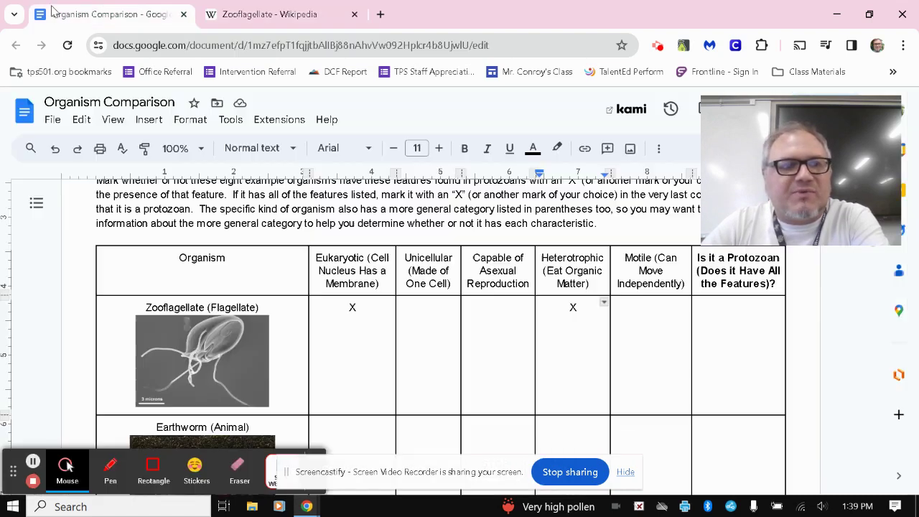
{"action": "left_click", "coordinate": [438, 310]}
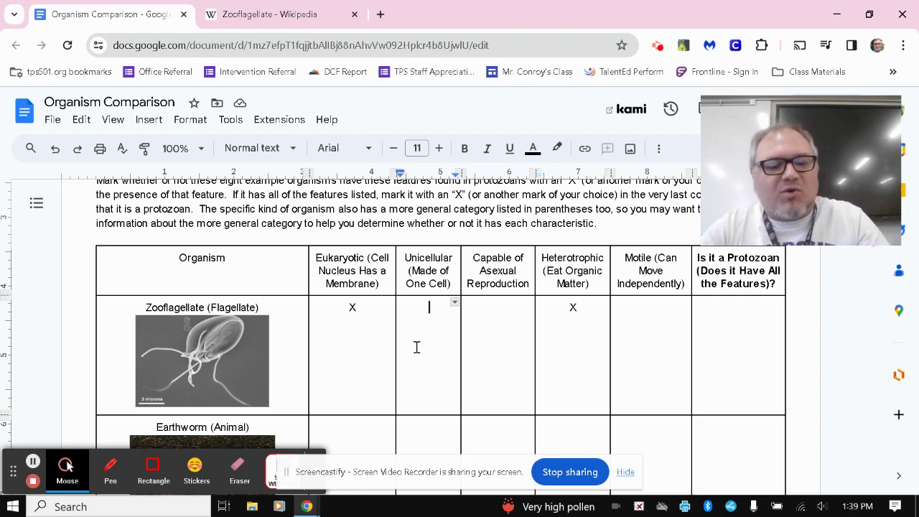
{"action": "type", "text": "X"}
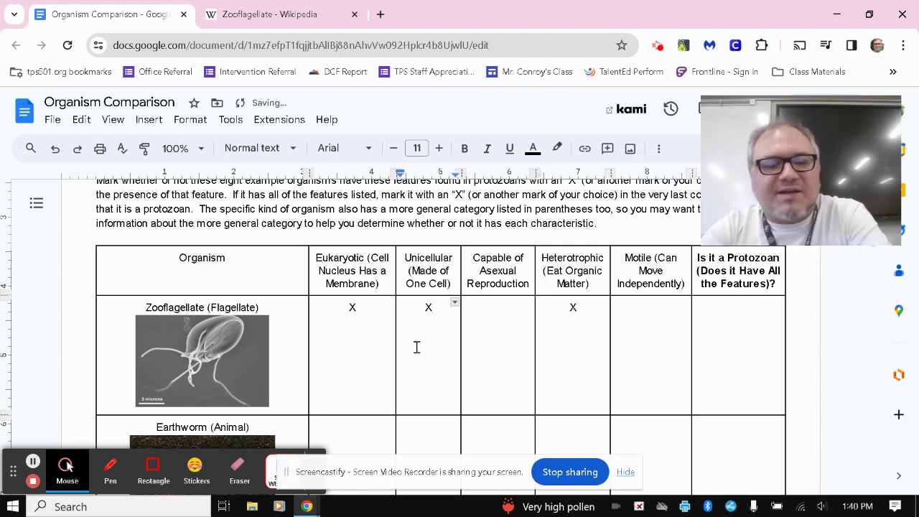
Recheck the Wikipedia introduction for further features, and place the cursor in the Zooflagellate row's Capable of Asexual Reproduction cell
{"action": "left_click", "coordinate": [301, 12]}
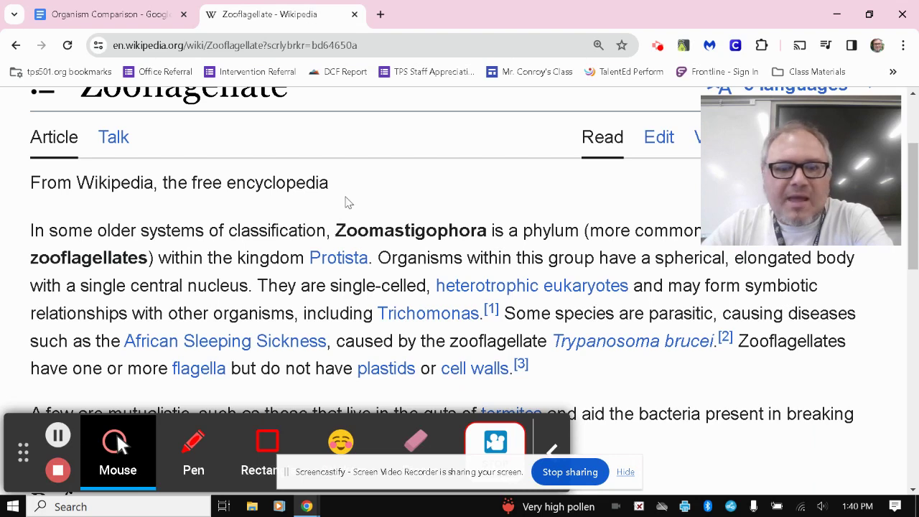
{"action": "mouse_move", "coordinate": [481, 287]}
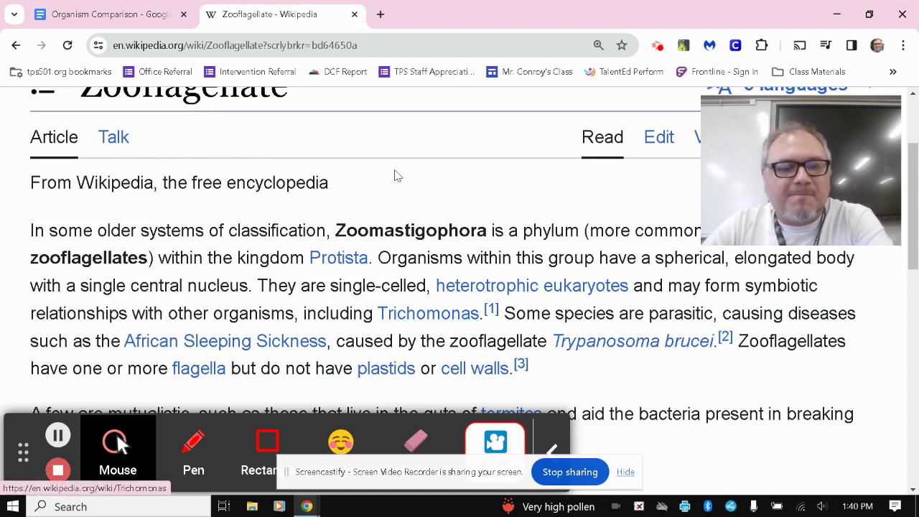
{"action": "left_click", "coordinate": [119, 9]}
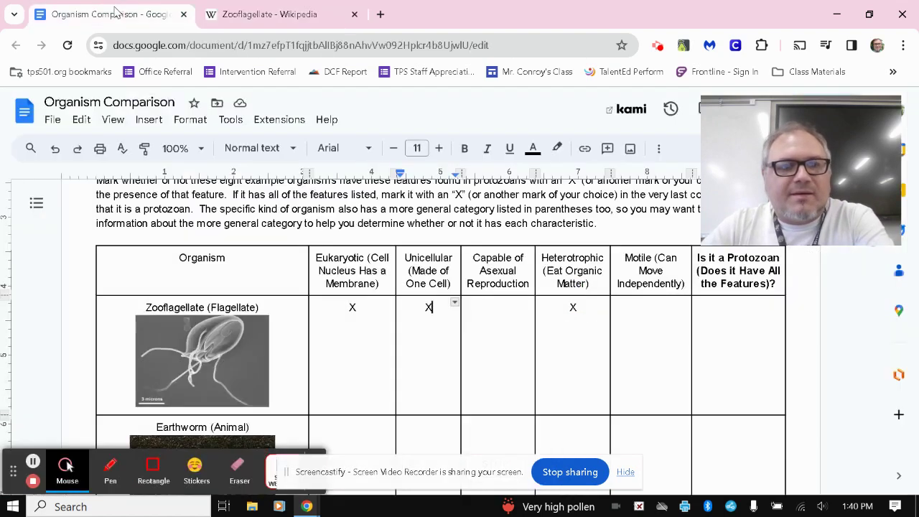
{"action": "left_click", "coordinate": [510, 315]}
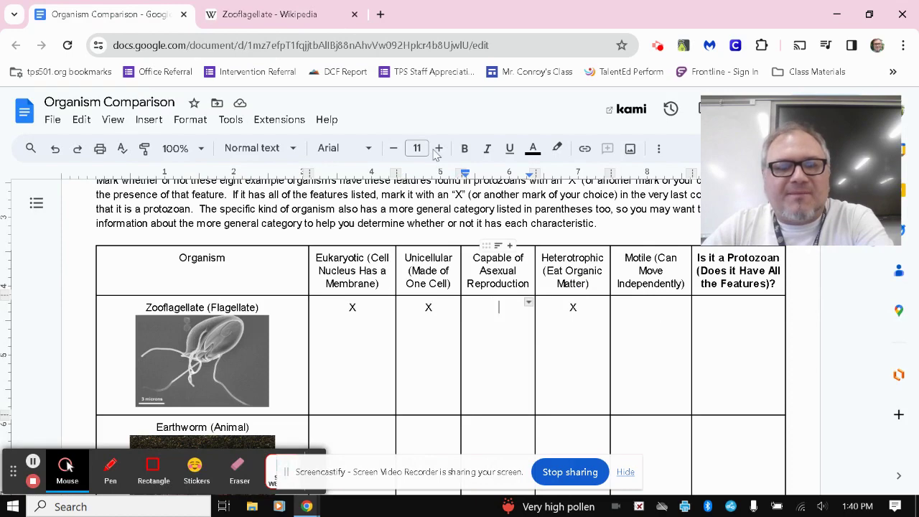
Go back to the Google results and change the query to search for "can Zooflagellates reproduce asexually"
{"action": "left_click", "coordinate": [270, 14]}
{"action": "left_click", "coordinate": [17, 45]}
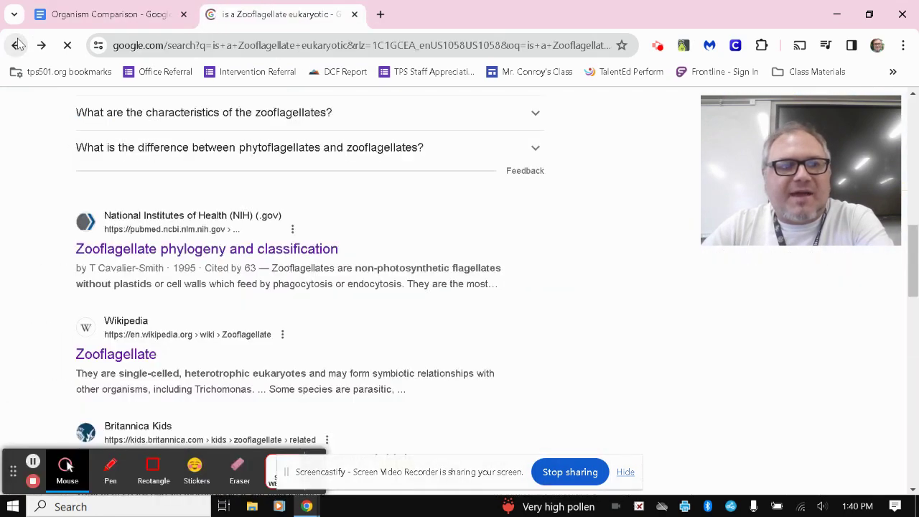
{"action": "scroll", "coordinate": [291, 239], "scroll_direction": "up", "scroll_amount": 10}
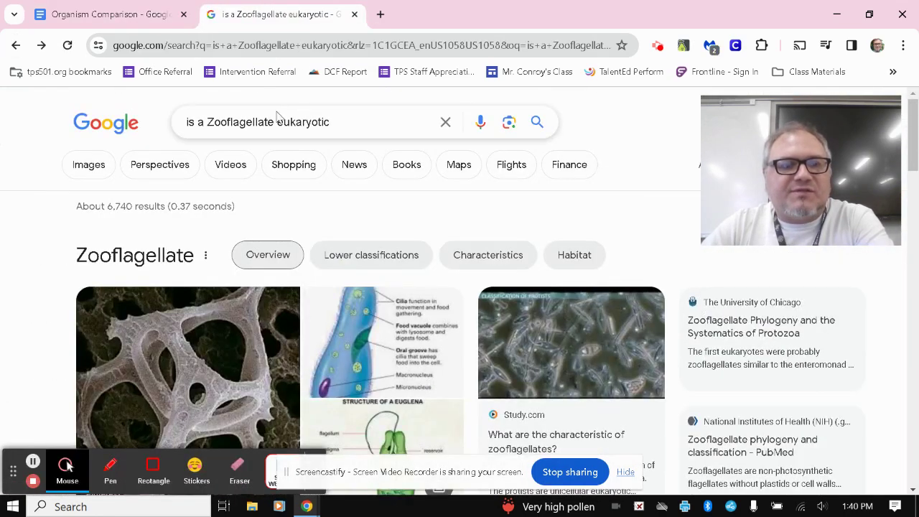
{"action": "left_click_drag", "start_coordinate": [207, 124], "coordinate": [144, 122]}
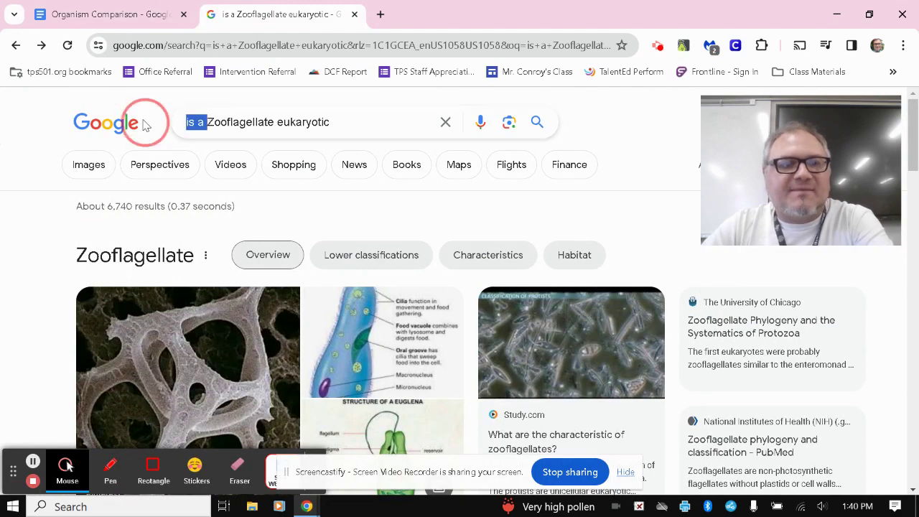
{"action": "type", "text": "can"}
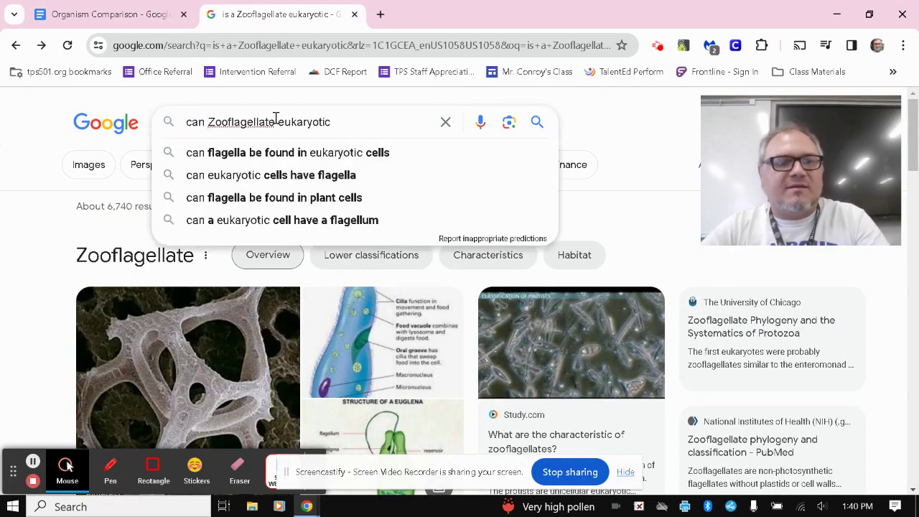
{"action": "left_click", "coordinate": [276, 122]}
{"action": "type", "text": "s"}
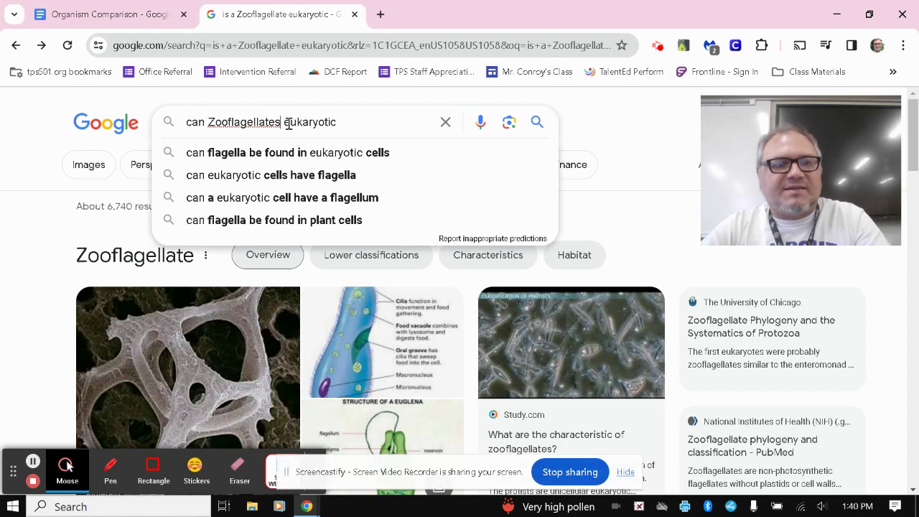
{"action": "left_click_drag", "start_coordinate": [286, 124], "coordinate": [353, 128]}
{"action": "type", "text": "reproduc"}
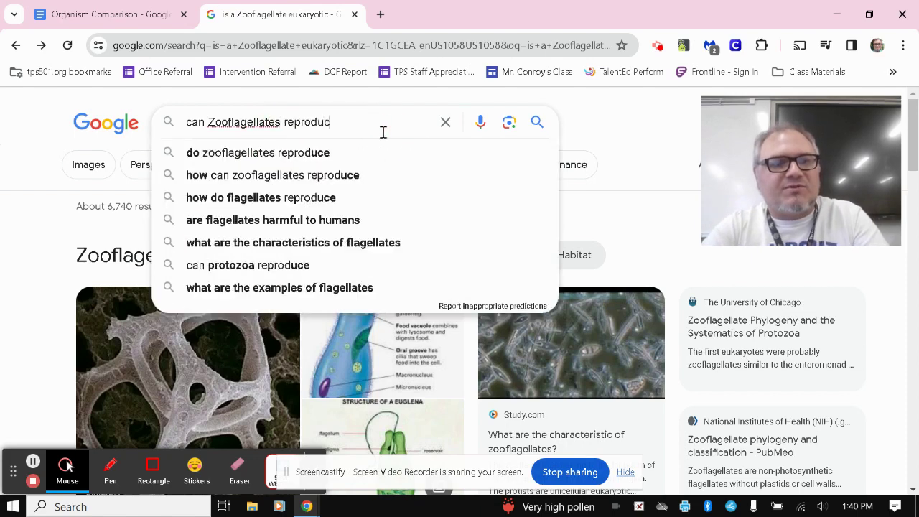
{"action": "type", "text": "e asexually"}
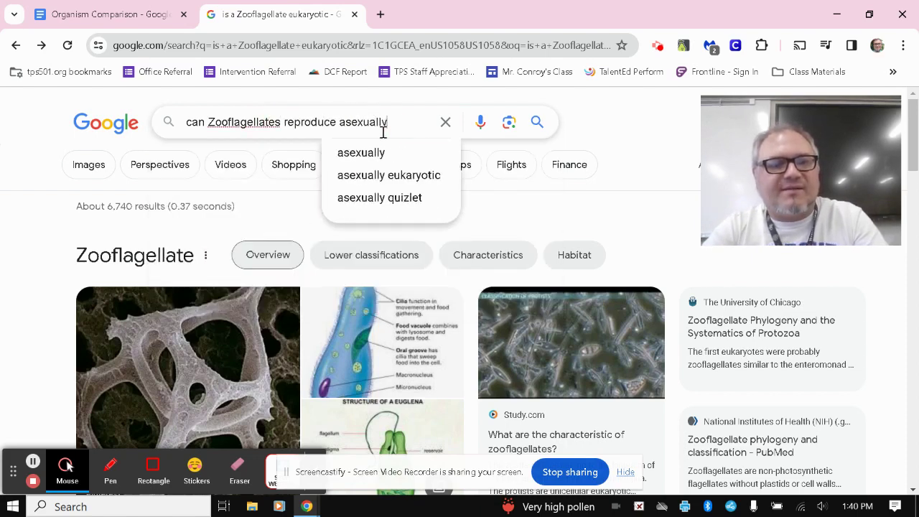
{"action": "key", "text": "Return"}
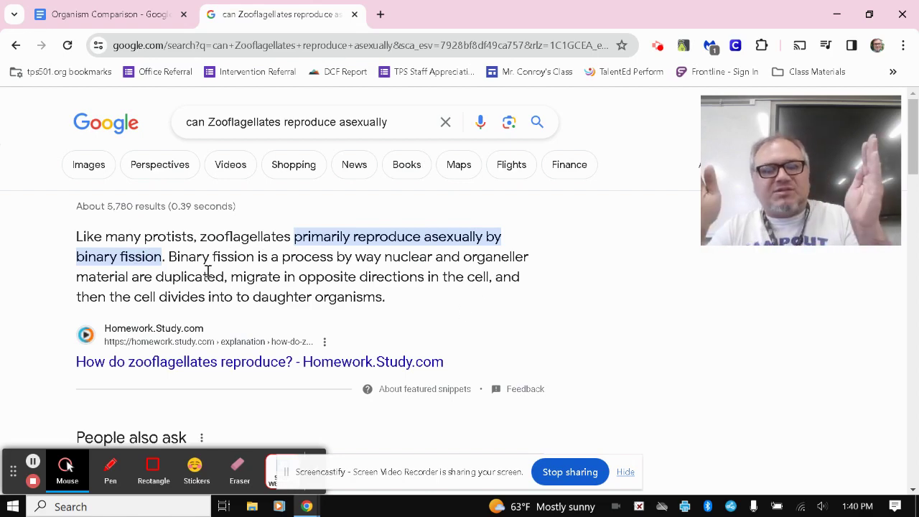
Review the search results on asexual reproduction and enter "X" in the Zooflagellate row's Capable of Asexual Reproduction cell
{"action": "scroll", "coordinate": [41, 314], "scroll_direction": "down", "scroll_amount": 3}
{"action": "scroll", "coordinate": [41, 313], "scroll_direction": "down", "scroll_amount": 5}
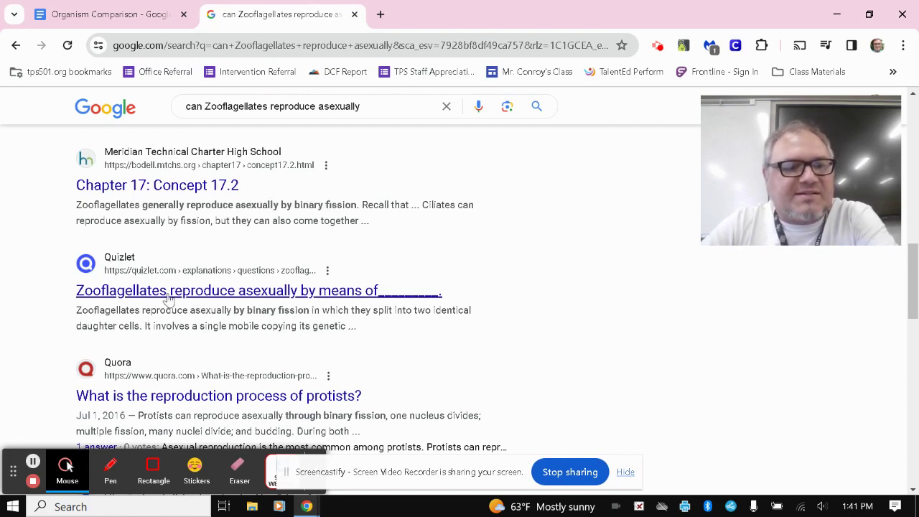
{"action": "scroll", "coordinate": [581, 339], "scroll_direction": "down", "scroll_amount": 1}
{"action": "scroll", "coordinate": [581, 340], "scroll_direction": "down", "scroll_amount": 1}
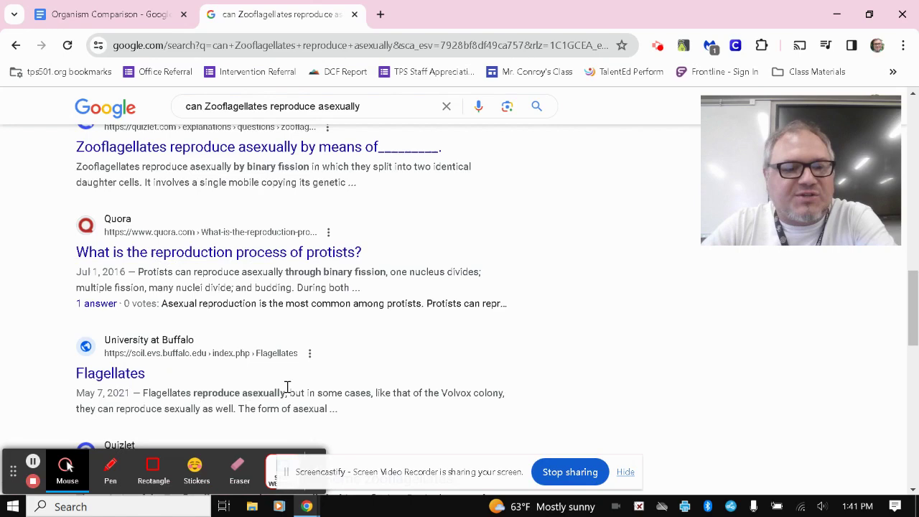
{"action": "left_click", "coordinate": [84, 15]}
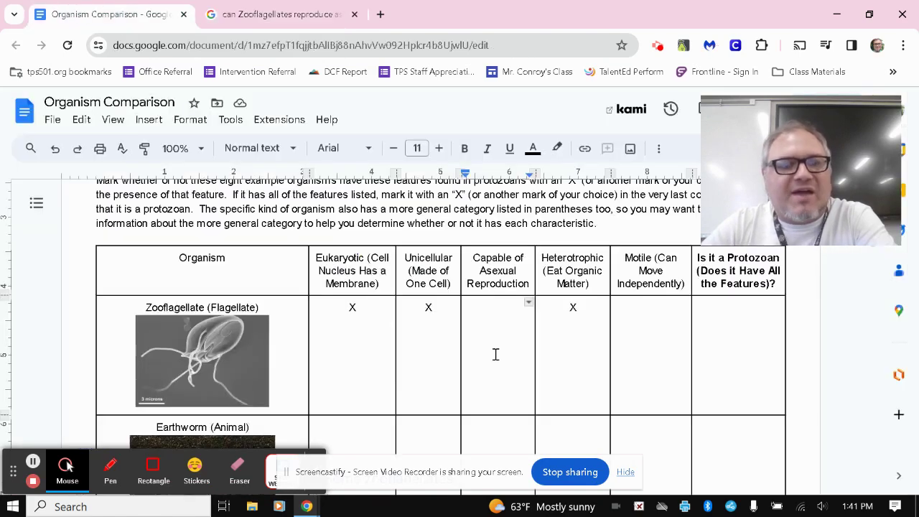
{"action": "type", "text": "X"}
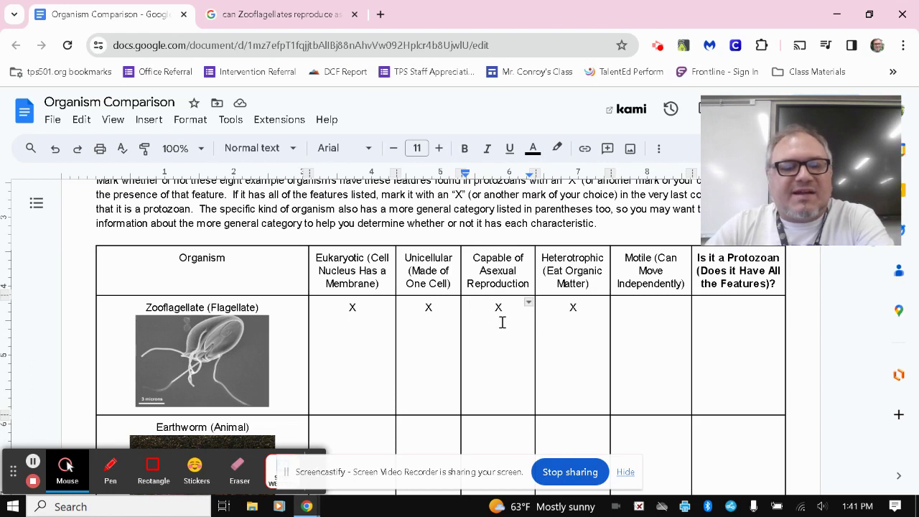
Place the cursor in the Zooflagellate row's Motile cell, and search Google for "are Zooflagellates motile"
{"action": "left_click", "coordinate": [658, 314]}
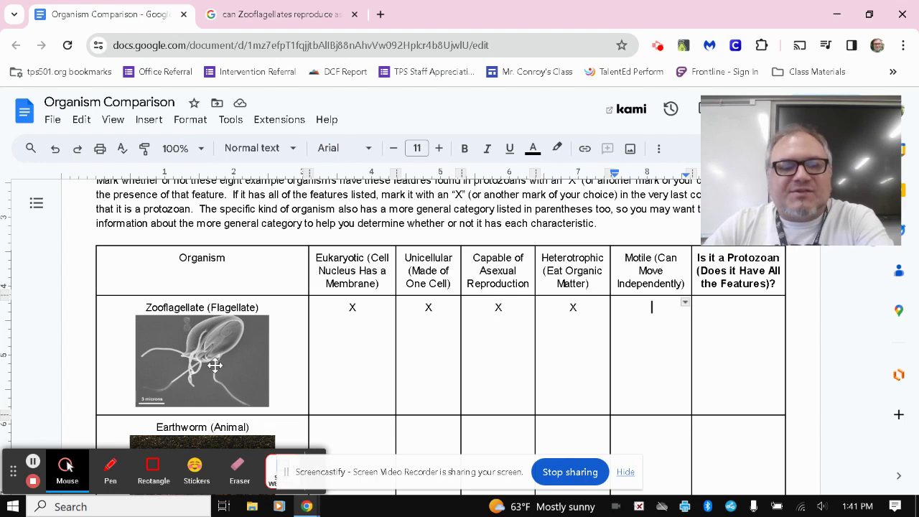
{"action": "left_click", "coordinate": [238, 8]}
{"action": "scroll", "coordinate": [352, 176], "scroll_direction": "up", "scroll_amount": 4}
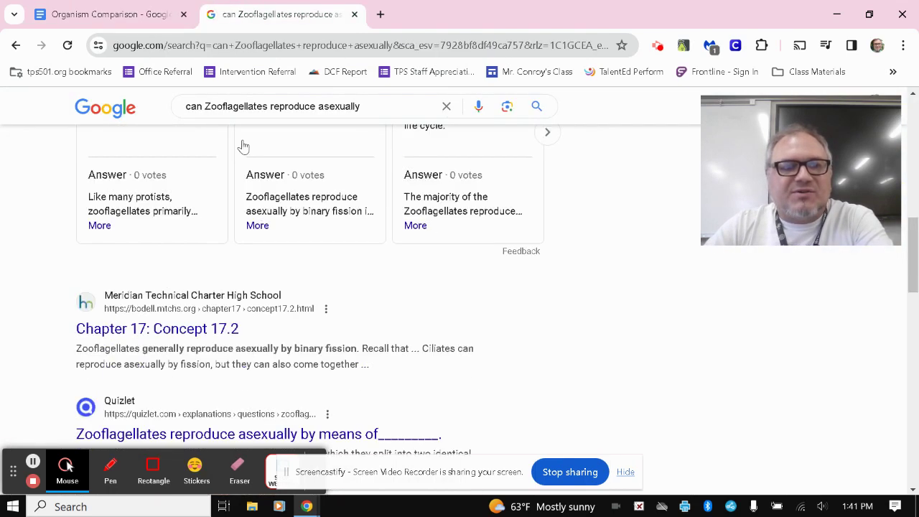
{"action": "double_click", "coordinate": [196, 107]}
{"action": "type", "text": "are"}
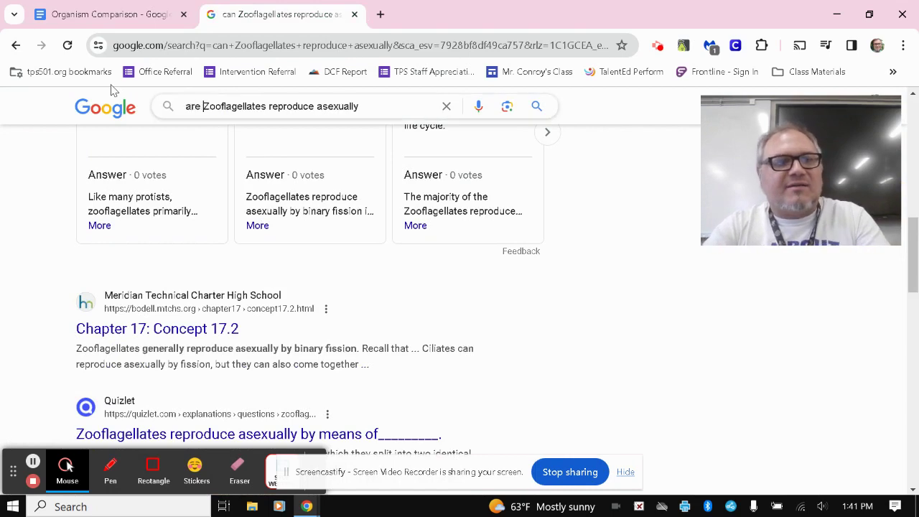
{"action": "left_click_drag", "start_coordinate": [269, 107], "coordinate": [431, 93]}
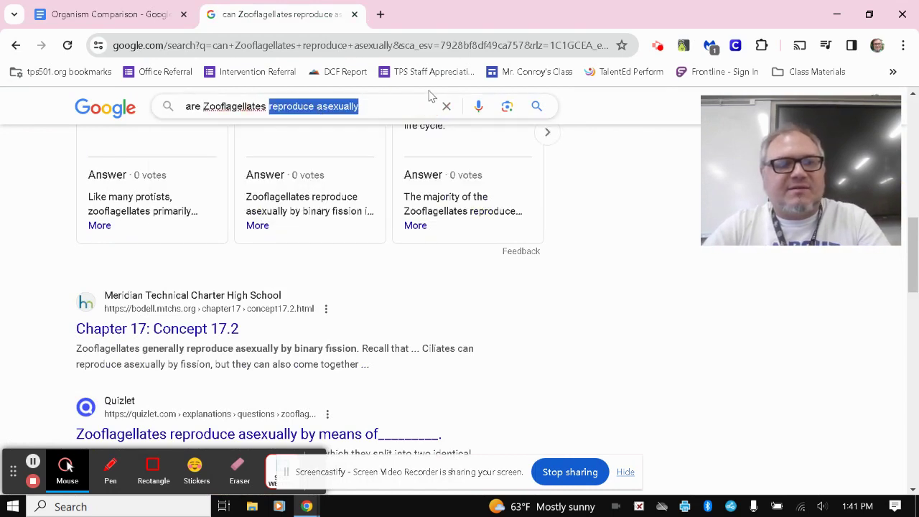
{"action": "type", "text": "motile"}
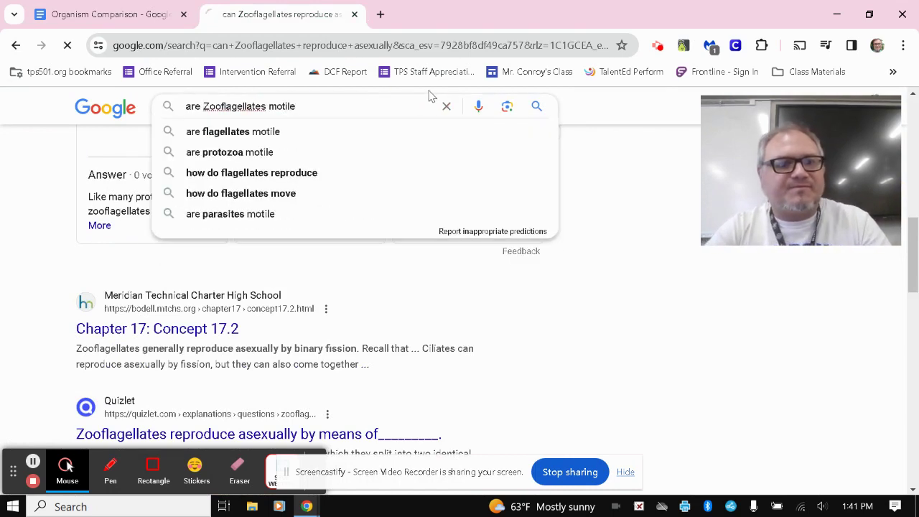
{"action": "key", "text": "Return"}
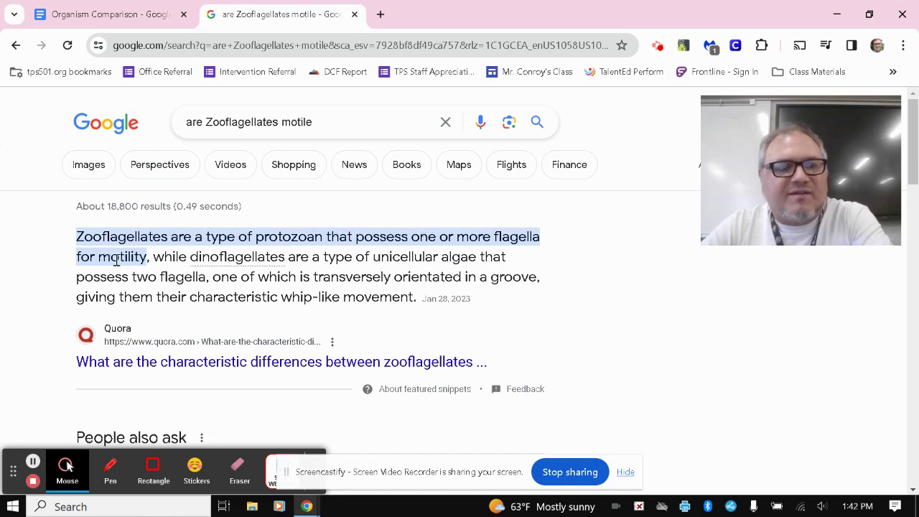
Read the search results on whether zooflagellates are motile, checking them against the worksheet's Zooflagellate (Flagellate) entry
{"action": "left_click", "coordinate": [117, 16]}
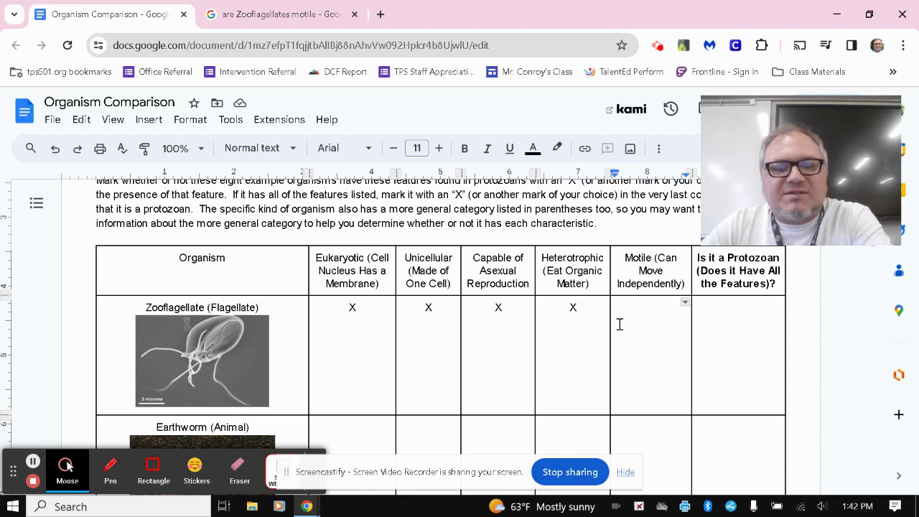
{"action": "left_click", "coordinate": [280, 14]}
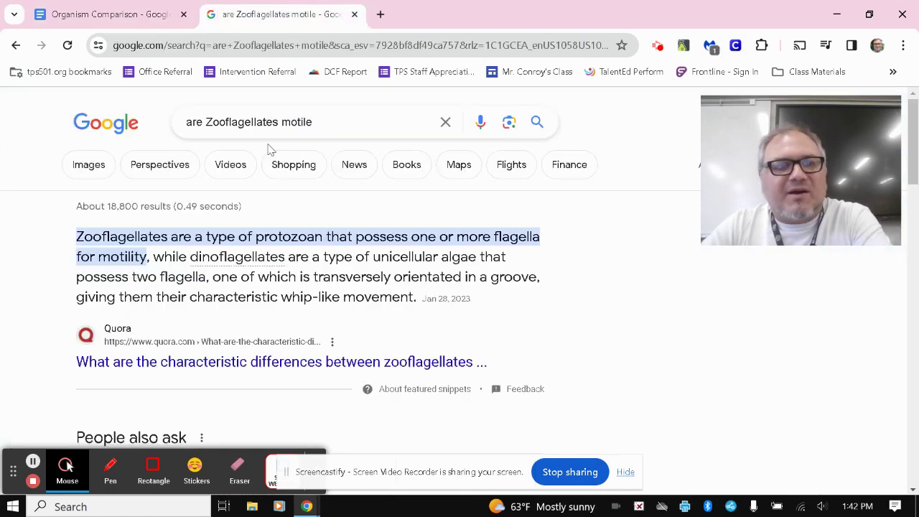
{"action": "scroll", "coordinate": [41, 302], "scroll_direction": "down", "scroll_amount": 5}
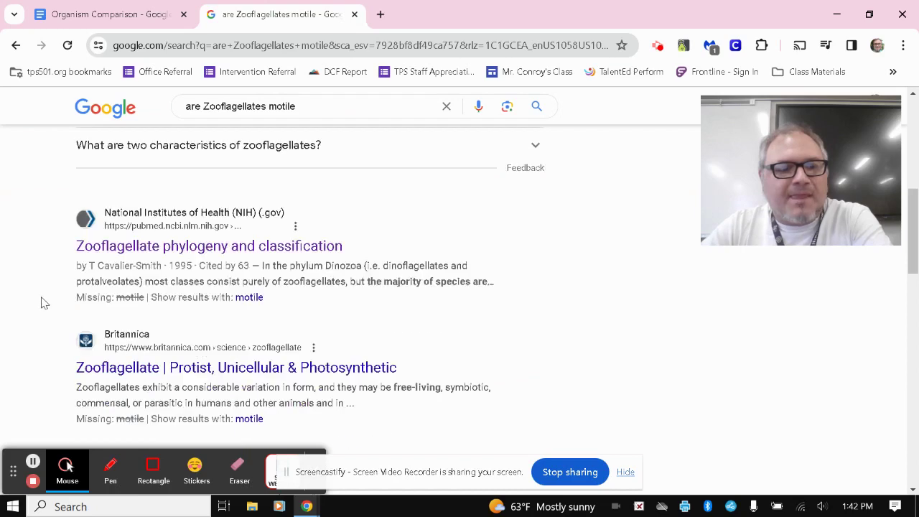
{"action": "scroll", "coordinate": [43, 299], "scroll_direction": "down", "scroll_amount": 1}
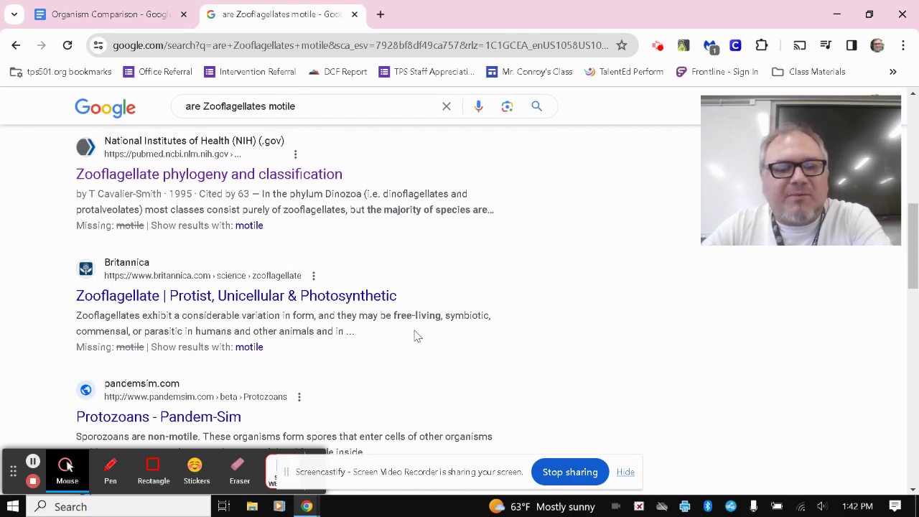
{"action": "scroll", "coordinate": [431, 351], "scroll_direction": "down", "scroll_amount": 2}
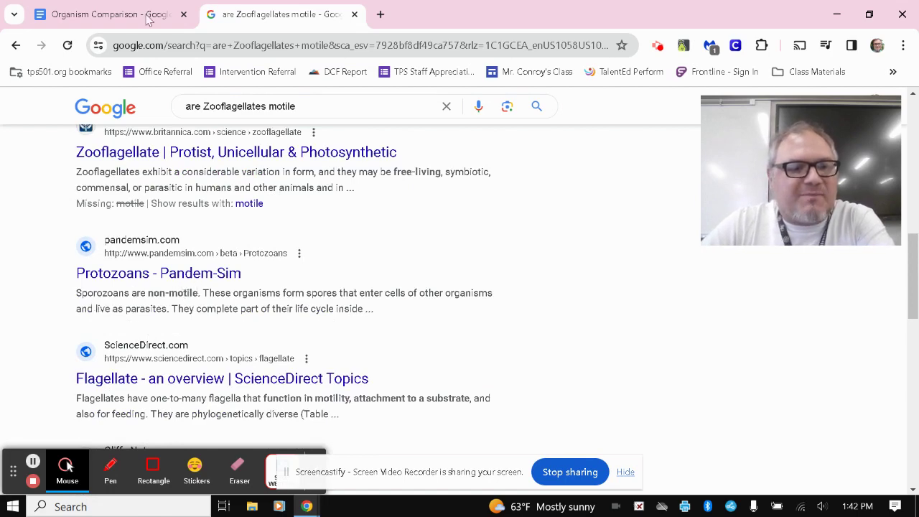
{"action": "left_click", "coordinate": [108, 14]}
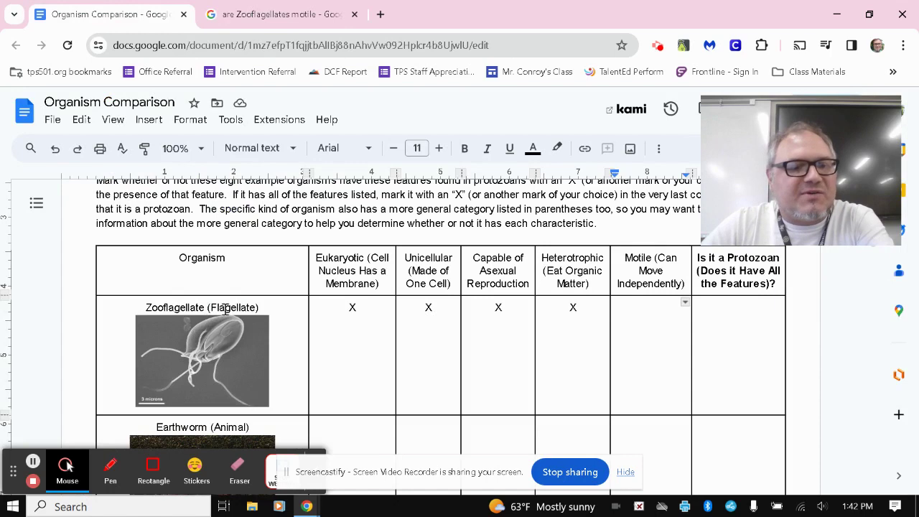
{"action": "left_click", "coordinate": [316, 13]}
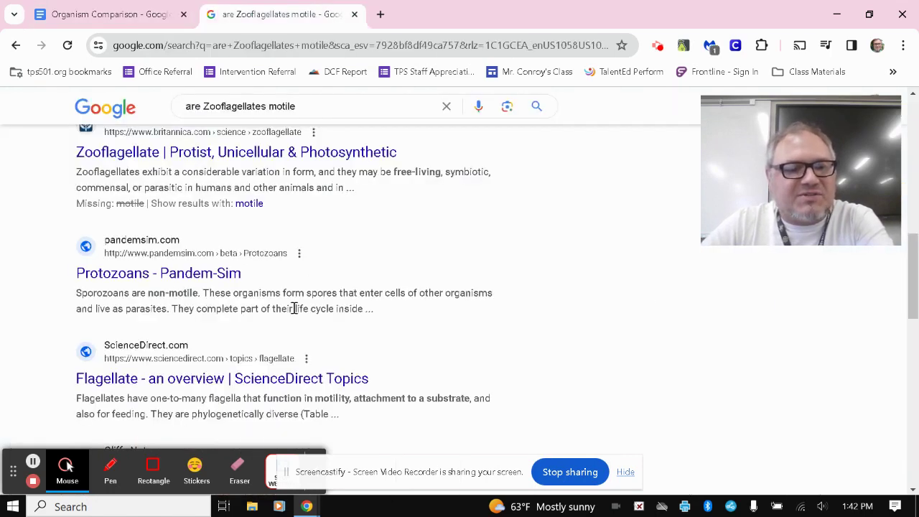
{"action": "scroll", "coordinate": [403, 310], "scroll_direction": "down", "scroll_amount": 2}
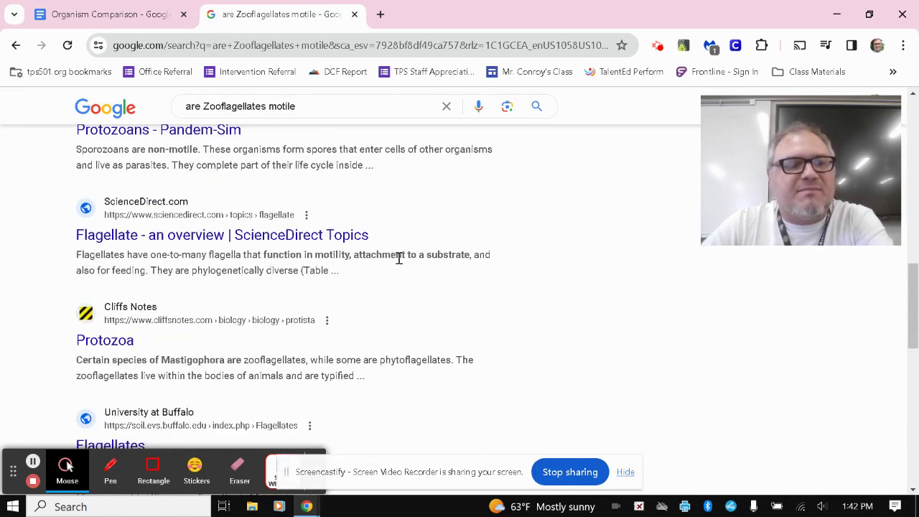
{"action": "left_click", "coordinate": [161, 10]}
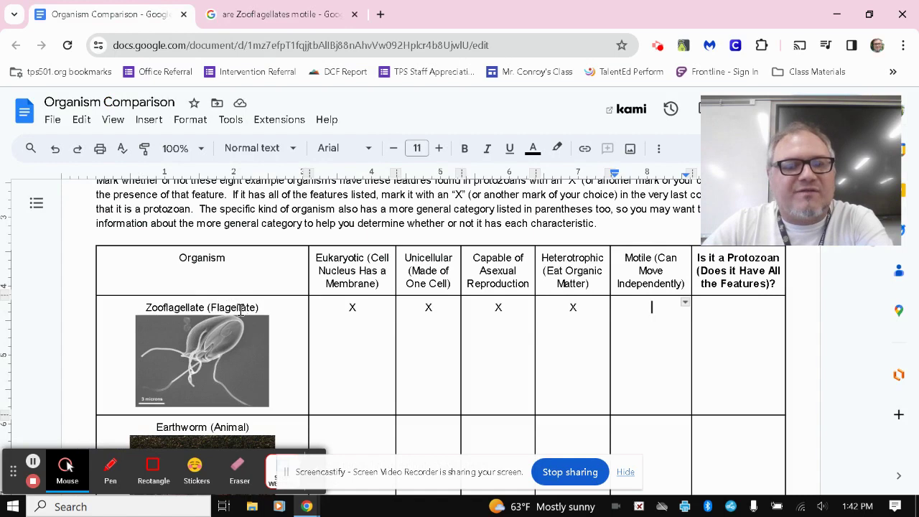
{"action": "left_click", "coordinate": [302, 13]}
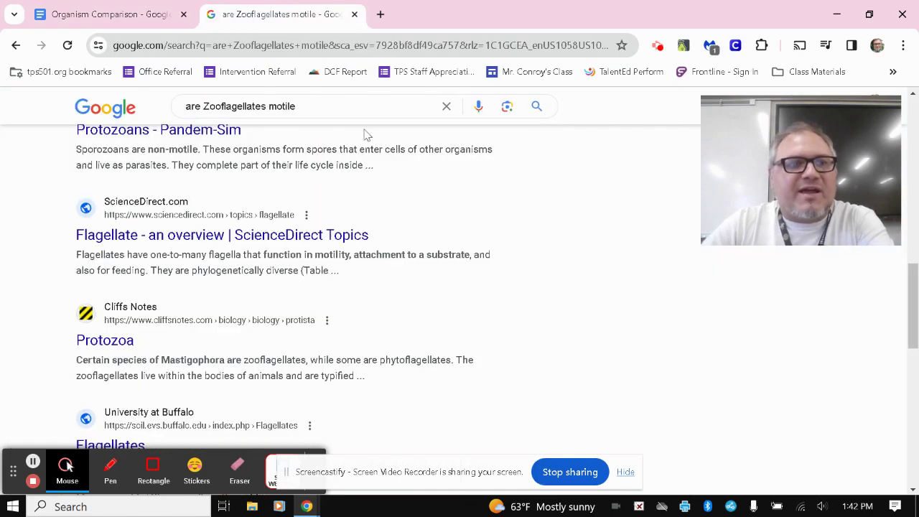
{"action": "left_click", "coordinate": [310, 43]}
{"action": "type", "text": "www."}
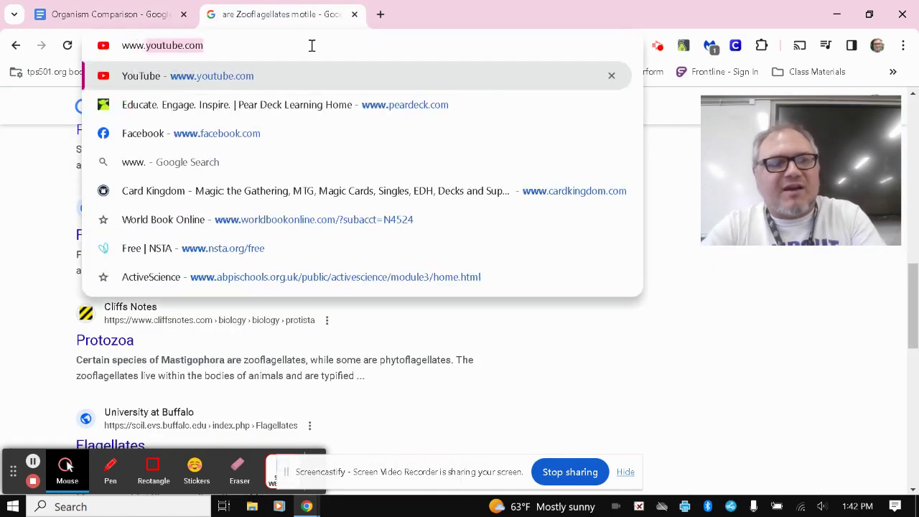
{"action": "key", "text": "Return"}
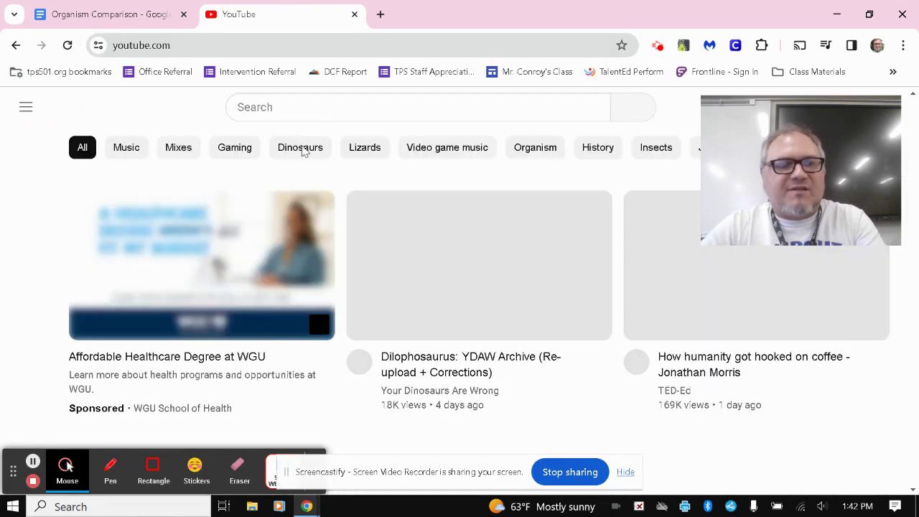
Search YouTube for "Zooflagellatete movement", removing the duplicated text from the query before running it
{"action": "left_click", "coordinate": [293, 107]}
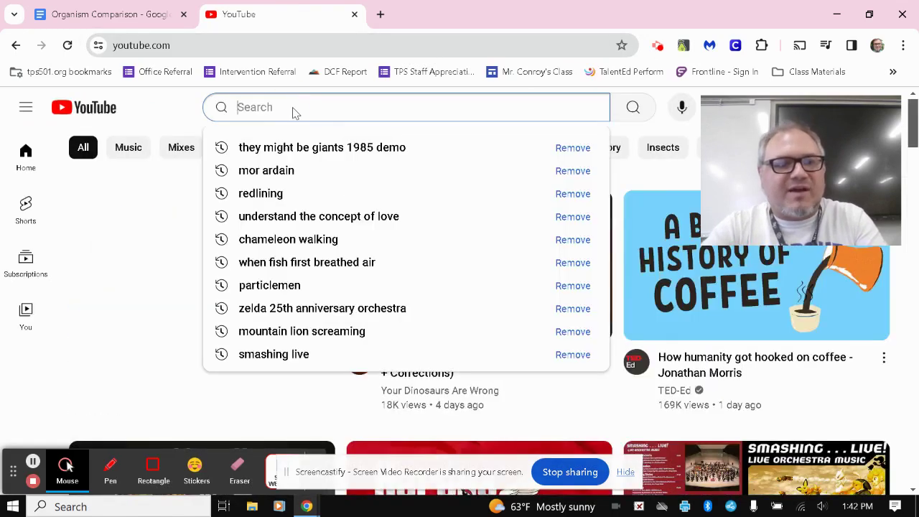
{"action": "type", "text": "z"}
{"action": "key", "text": "BackSpace"}
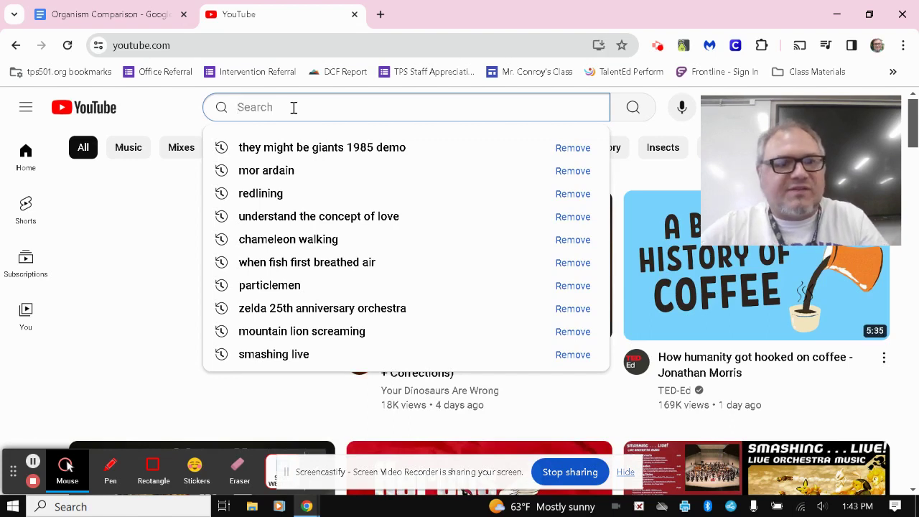
{"action": "type", "text": "ZooflagellaZooflagellatete"}
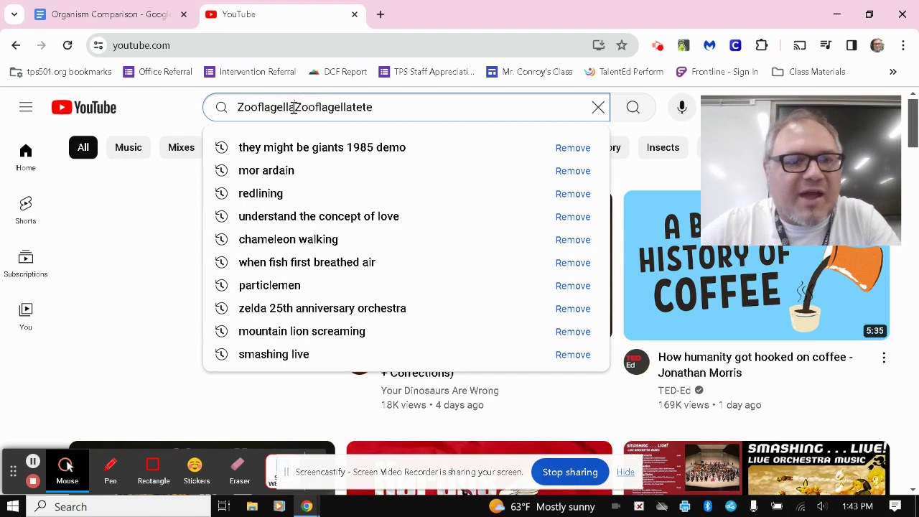
{"action": "left_click_drag", "start_coordinate": [293, 106], "coordinate": [170, 108]}
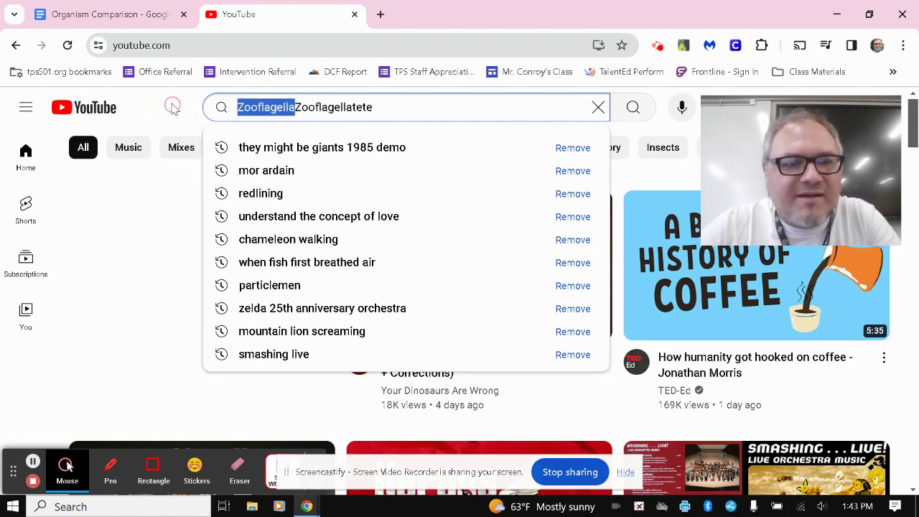
{"action": "key", "text": "BackSpace"}
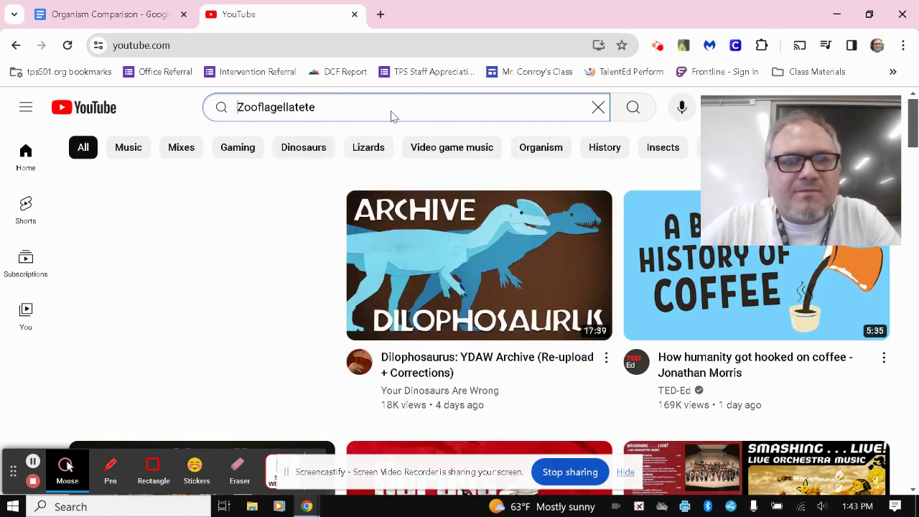
{"action": "type", "text": "movement"}
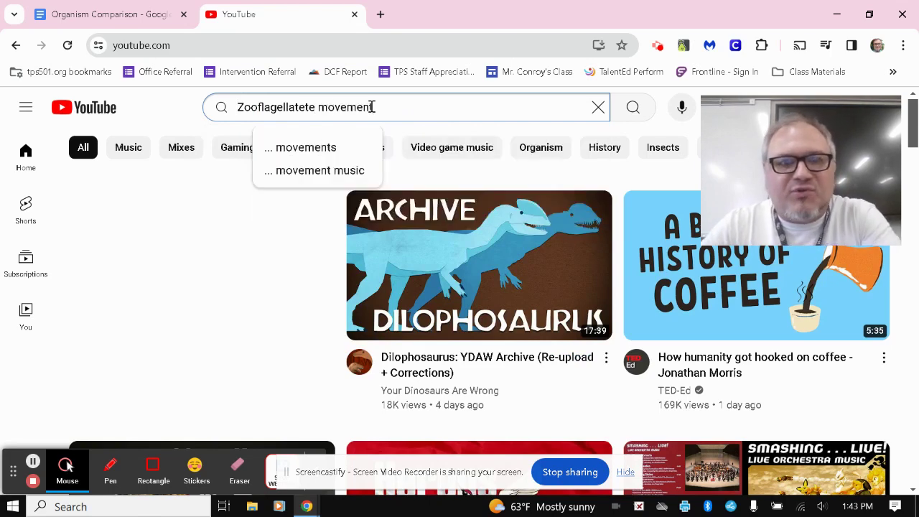
{"action": "key", "text": "Return"}
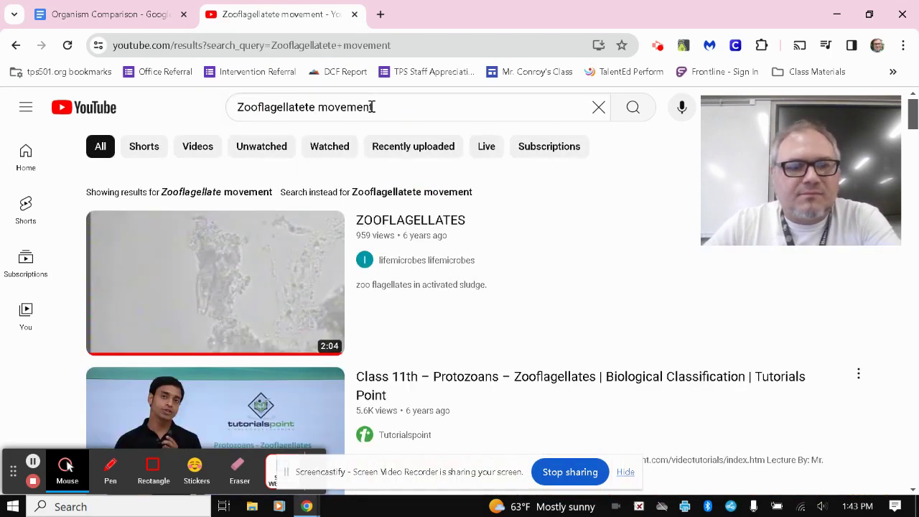
Watch part of the "ZOOFLAGELLATES" video to observe their movement, pause it, and close YouTube to return to the worksheet
{"action": "left_click", "coordinate": [246, 250]}
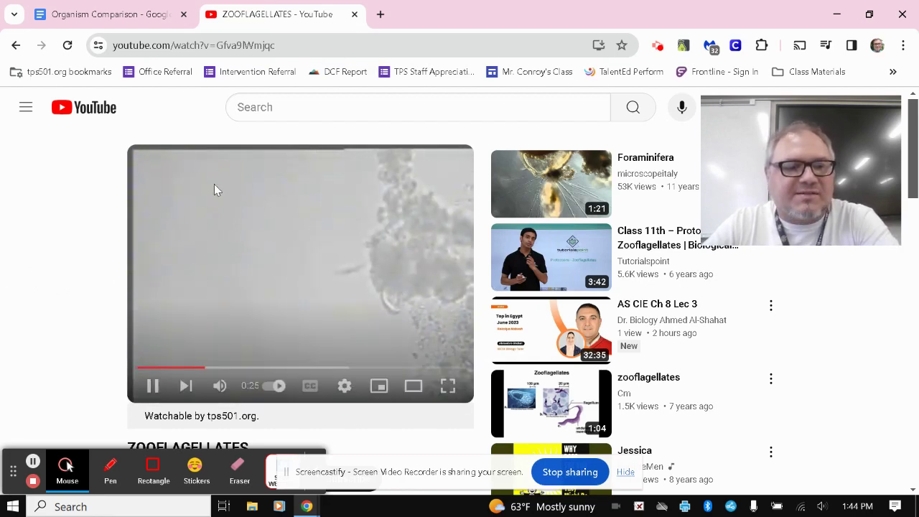
{"action": "left_click", "coordinate": [232, 189]}
{"action": "left_click", "coordinate": [355, 14]}
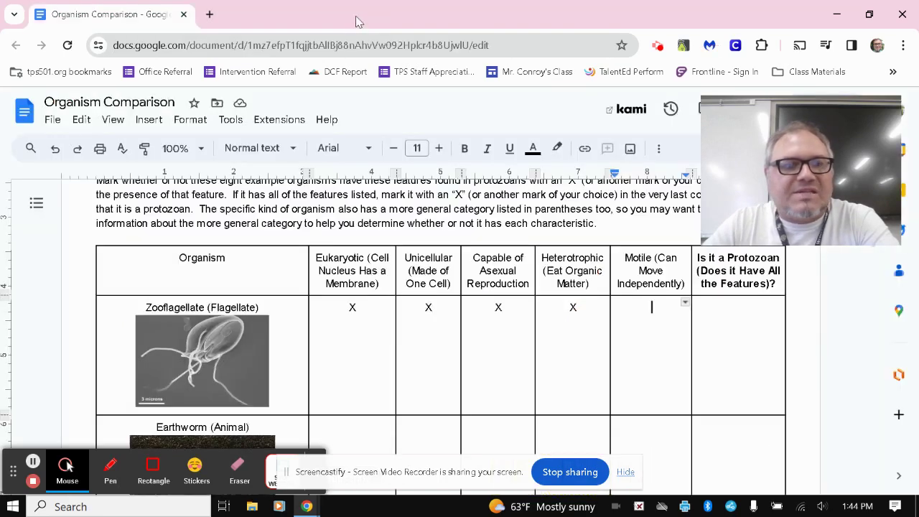
Enter "X" in the Zooflagellate row's Motile cell and "Yes" in its Is it a Protozoan cell
{"action": "left_click", "coordinate": [635, 316]}
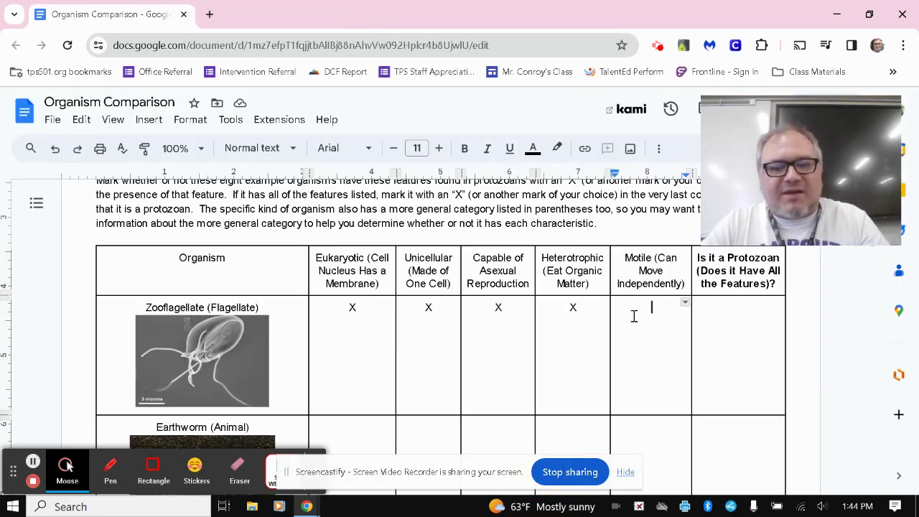
{"action": "type", "text": "X"}
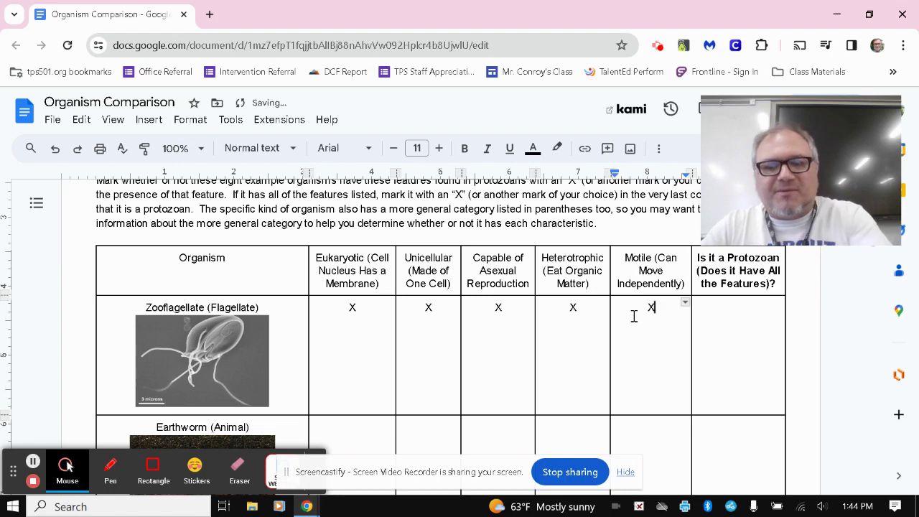
{"action": "left_click", "coordinate": [739, 330]}
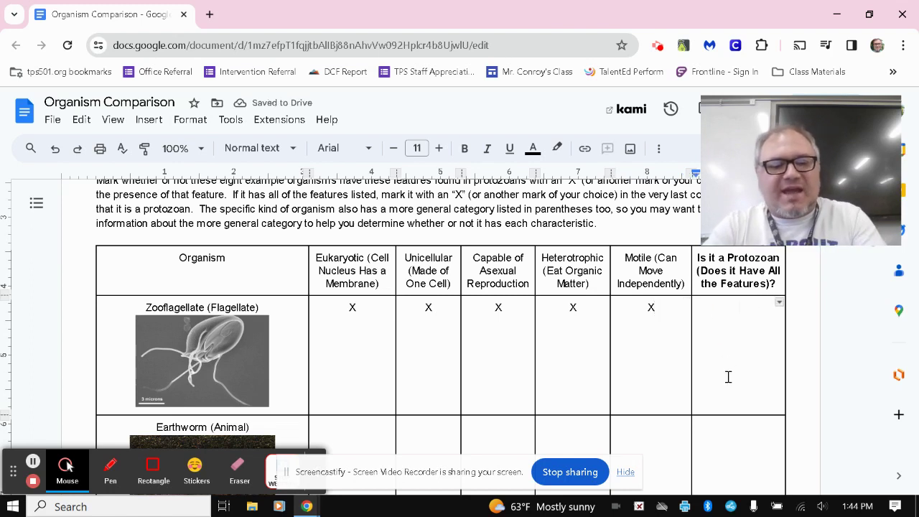
{"action": "type", "text": "X"}
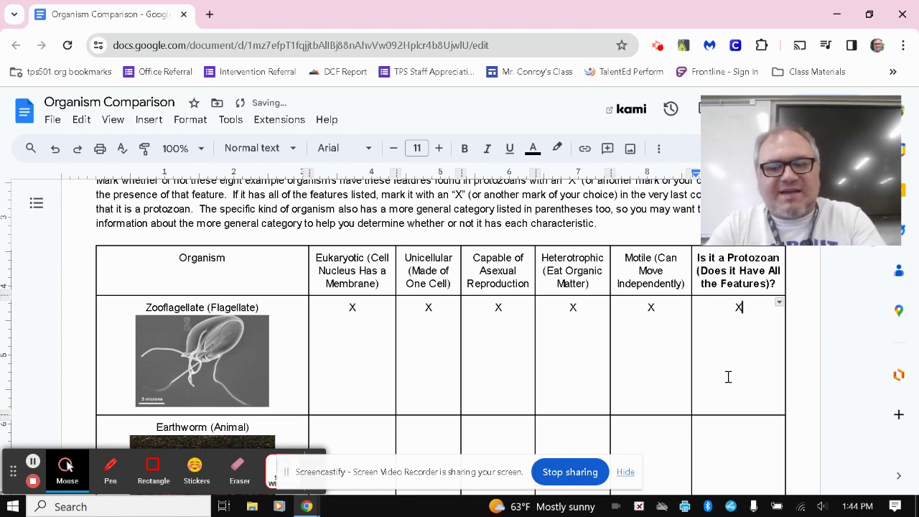
{"action": "key", "text": "BackSpace"}
{"action": "type", "text": "Yes"}
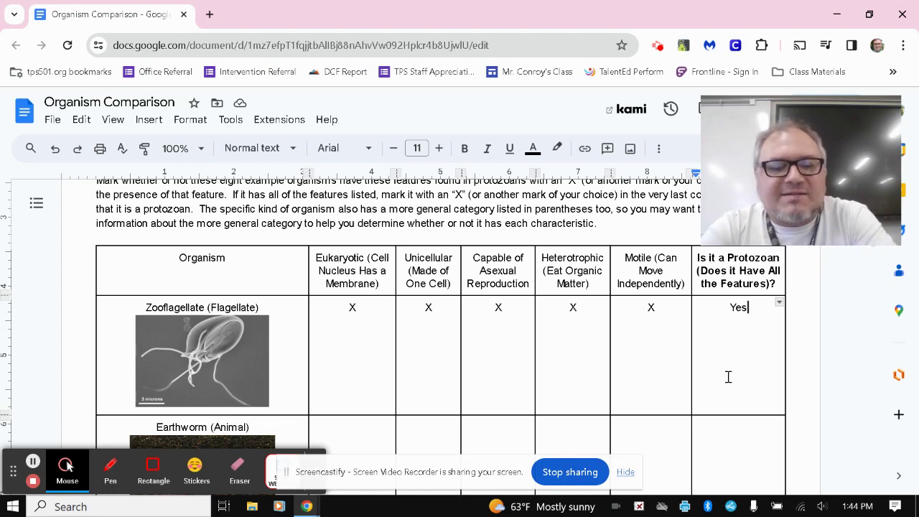
Look through the worksheet's remaining organism rows on all pages, and return to the Zooflagellate and Earthworm rows
{"action": "scroll", "coordinate": [396, 344], "scroll_direction": "down", "scroll_amount": 3}
{"action": "scroll", "coordinate": [396, 338], "scroll_direction": "down", "scroll_amount": 5}
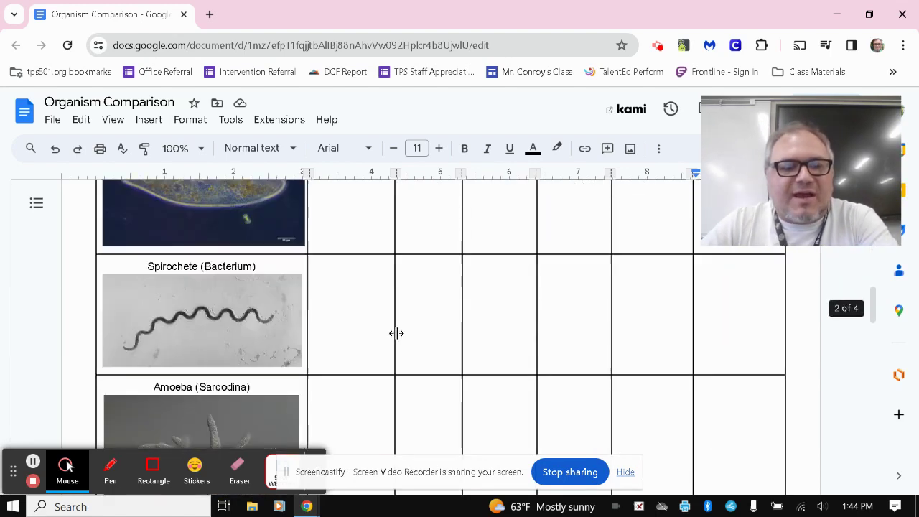
{"action": "scroll", "coordinate": [413, 298], "scroll_direction": "down", "scroll_amount": 15}
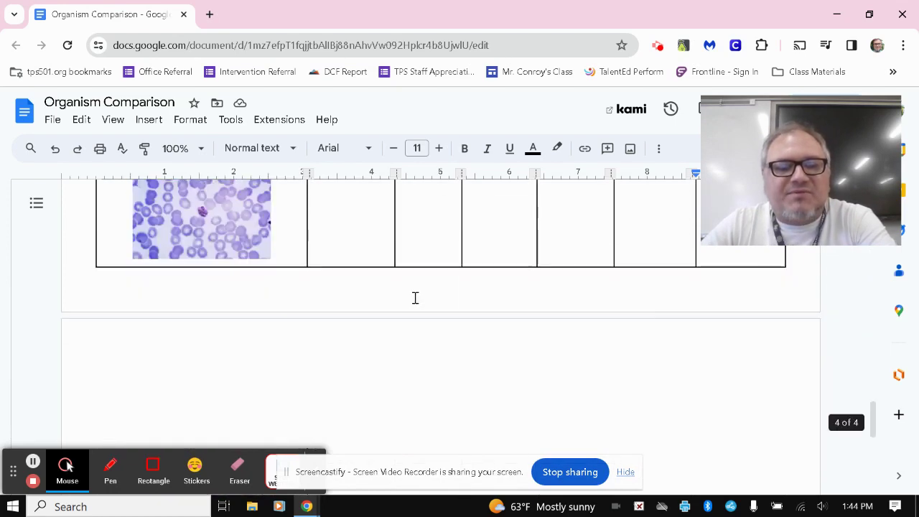
{"action": "scroll", "coordinate": [415, 297], "scroll_direction": "up", "scroll_amount": 15}
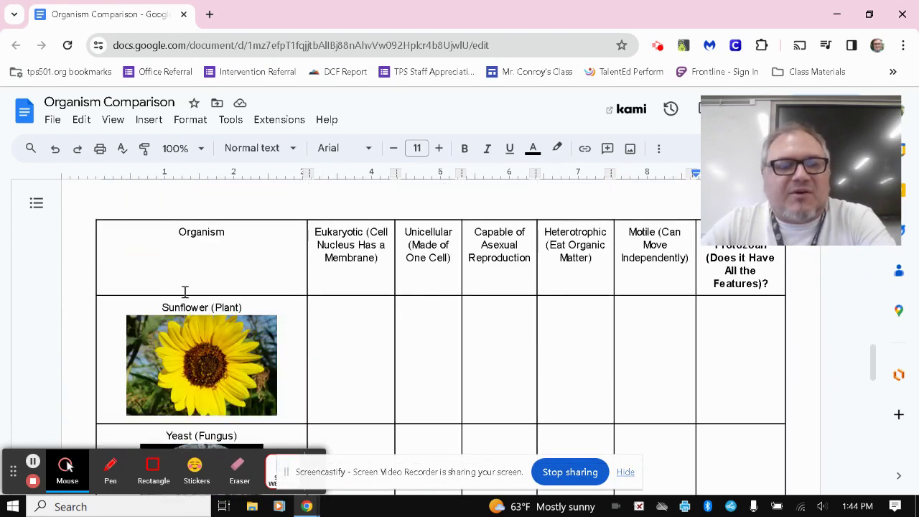
{"action": "scroll", "coordinate": [354, 304], "scroll_direction": "down", "scroll_amount": 15}
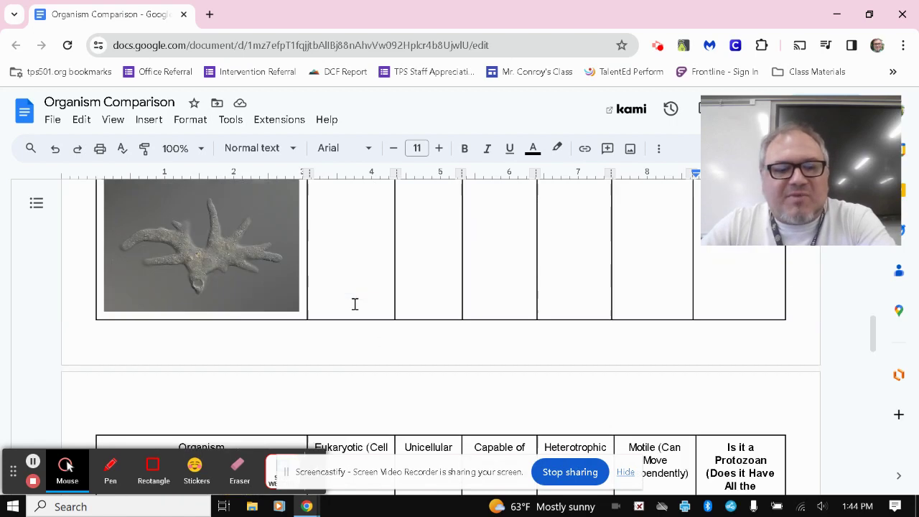
{"action": "scroll", "coordinate": [354, 304], "scroll_direction": "up", "scroll_amount": 3}
{"action": "scroll", "coordinate": [358, 302], "scroll_direction": "up", "scroll_amount": 1}
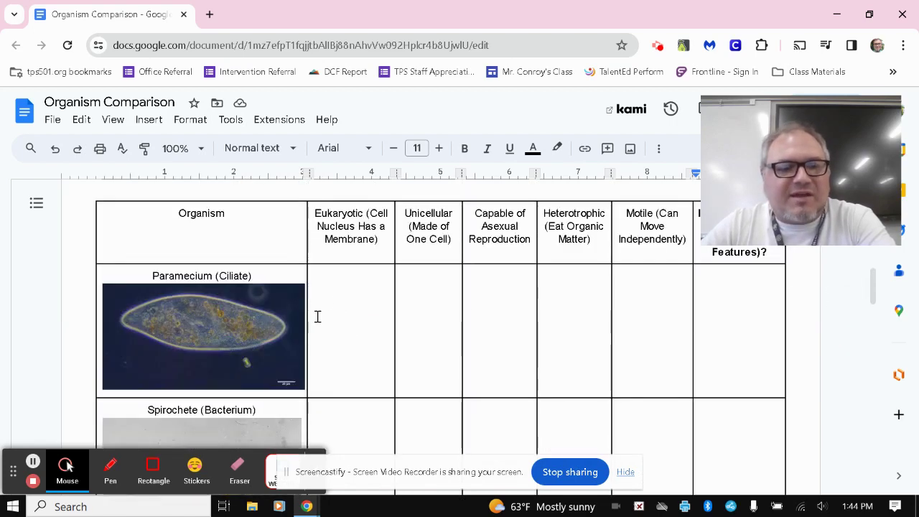
{"action": "scroll", "coordinate": [405, 300], "scroll_direction": "down", "scroll_amount": 10}
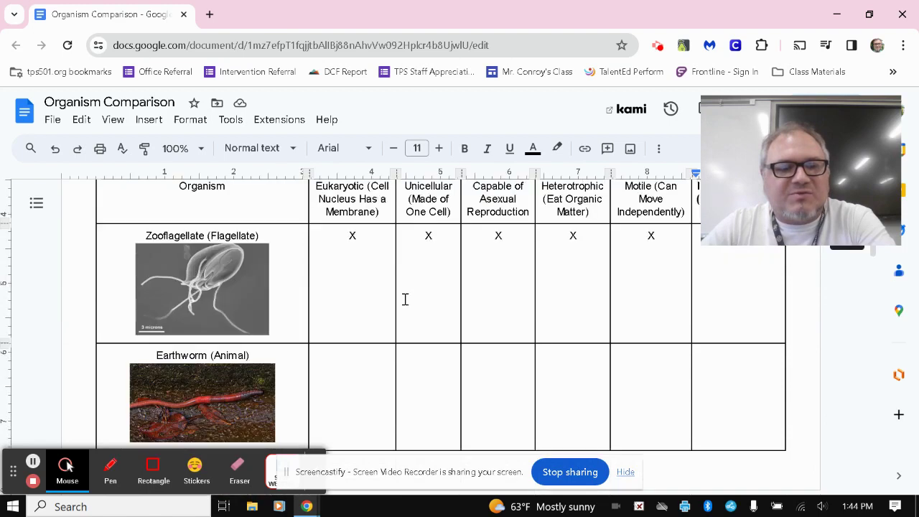
{"action": "scroll", "coordinate": [424, 271], "scroll_direction": "up", "scroll_amount": 1}
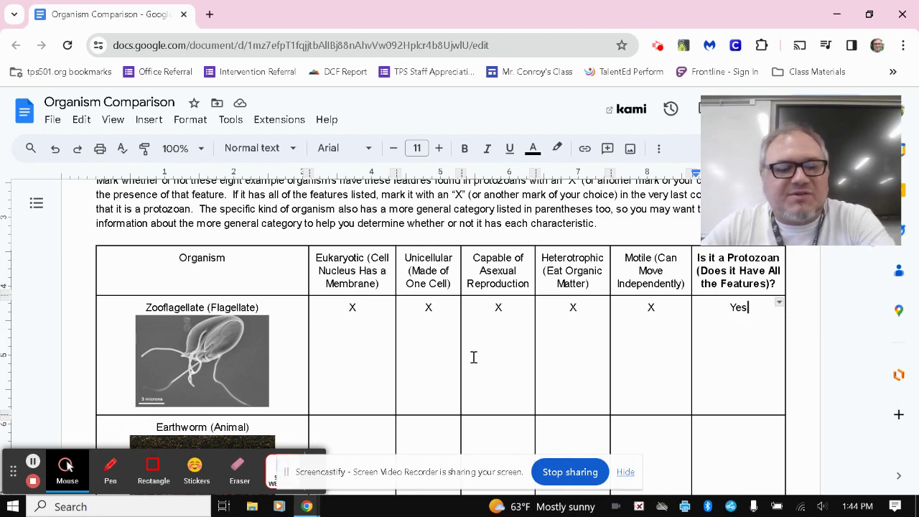
{"action": "scroll", "coordinate": [460, 348], "scroll_direction": "down", "scroll_amount": 2}
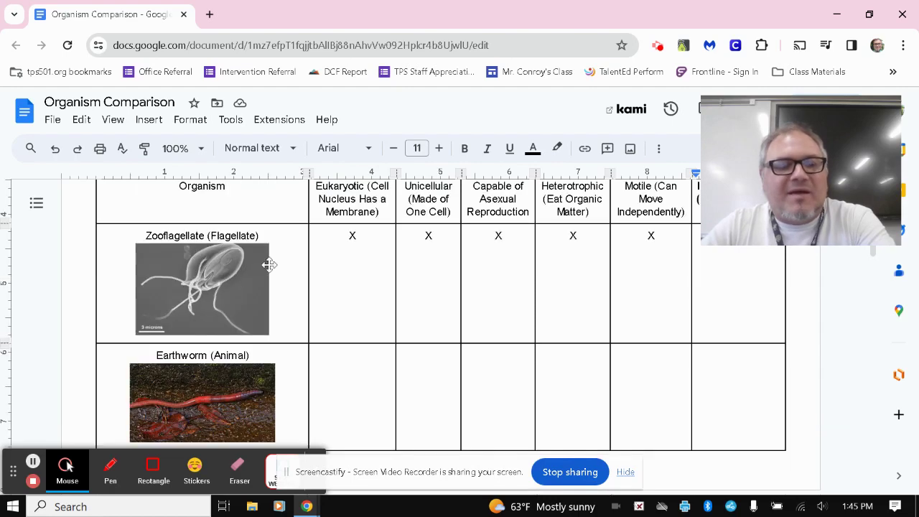
{"action": "scroll", "coordinate": [234, 285], "scroll_direction": "up", "scroll_amount": 1}
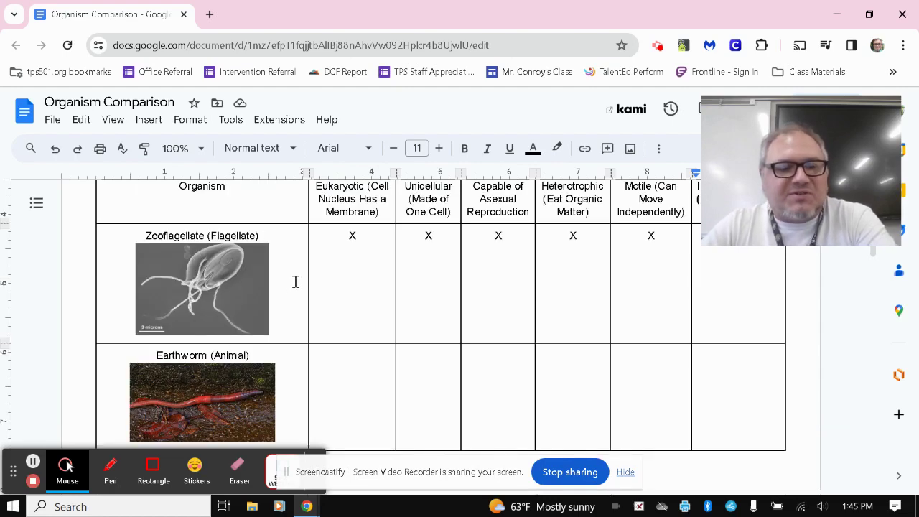